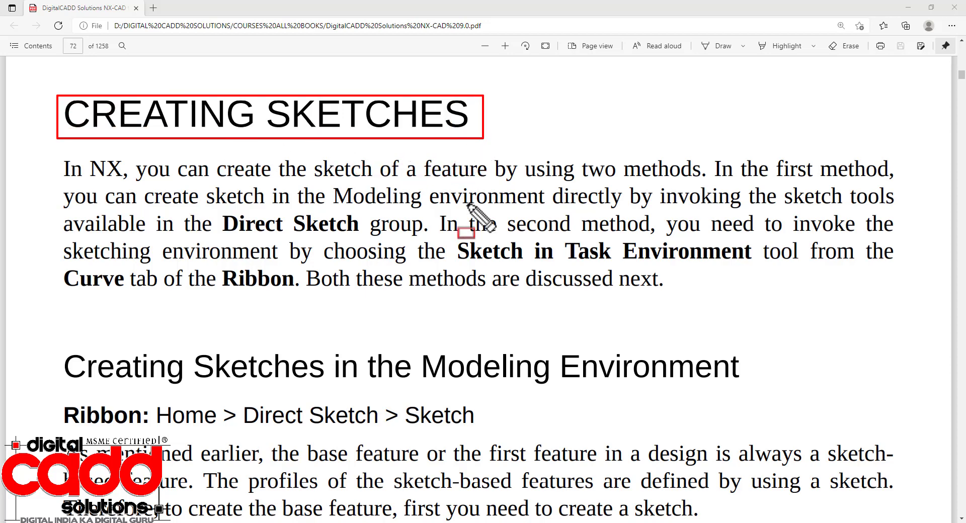
Switch to NX 12 and create a new millimetre part from the Model template, named model4.prt.
key(Escape)
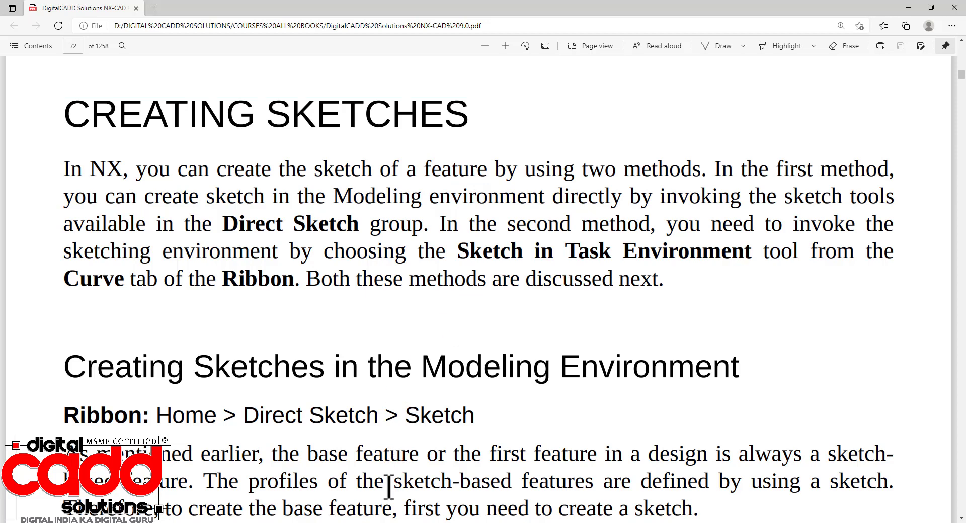
key(alt+Tab)
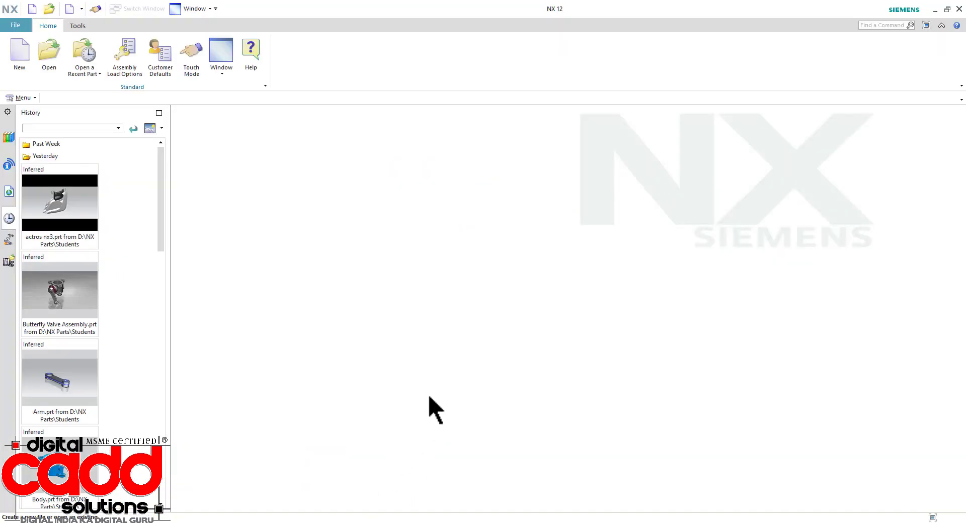
click(18, 60)
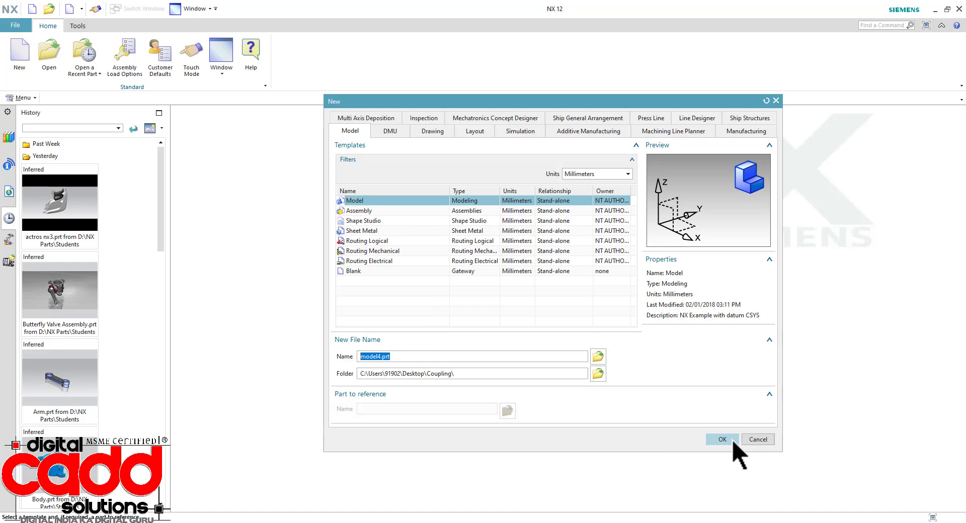
click(733, 443)
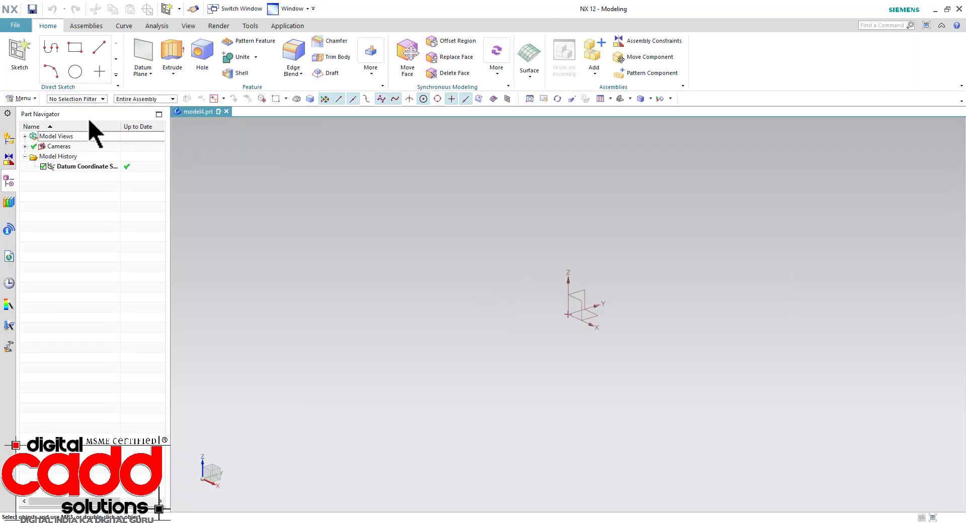
Create an On Plane sketch on the YZ plane of the datum coordinate system.
click(21, 70)
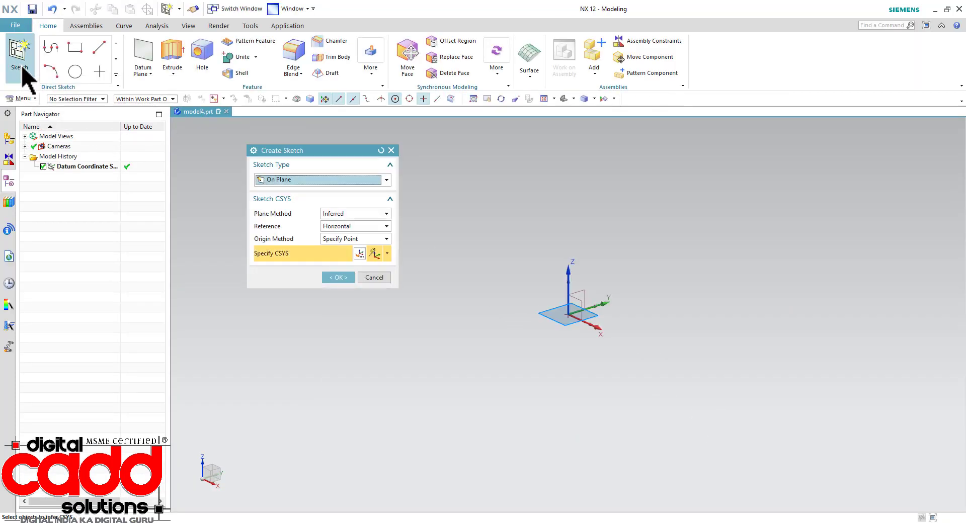
click(316, 180)
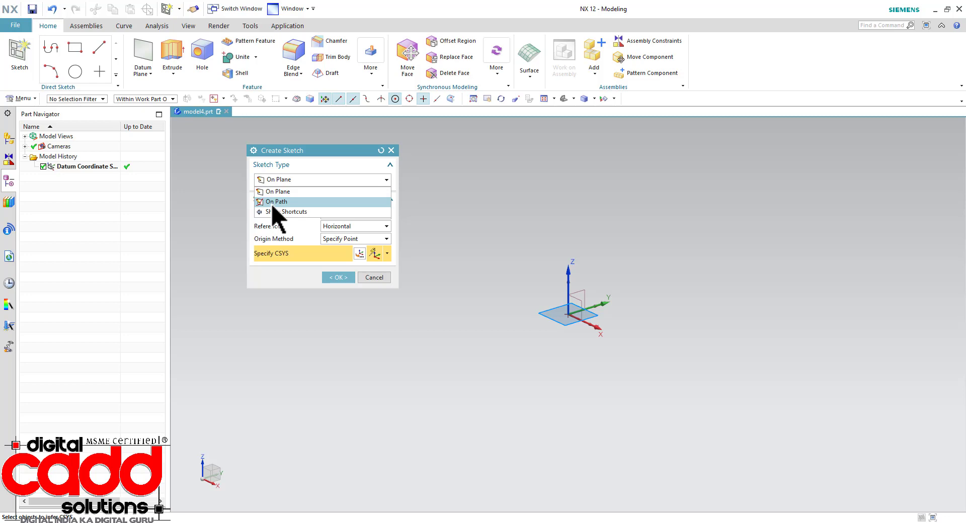
click(273, 194)
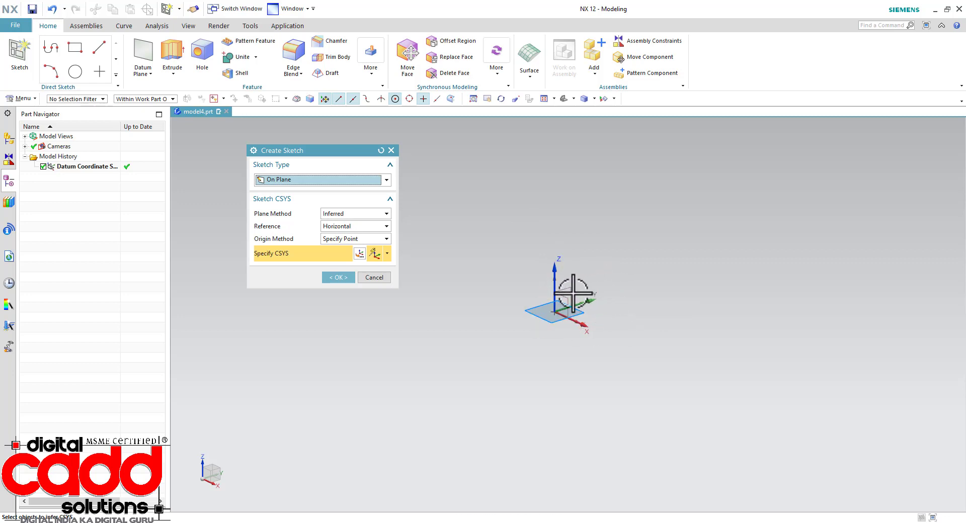
click(570, 285)
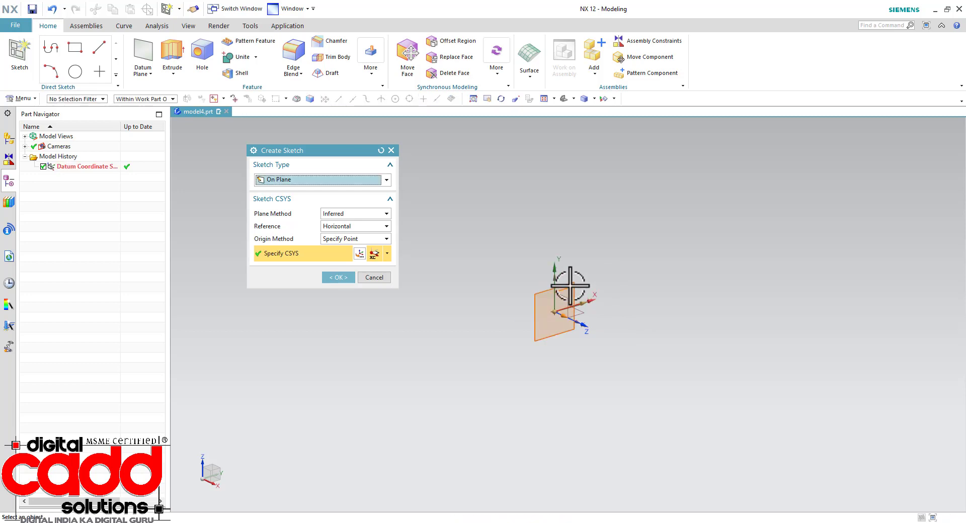
click(340, 278)
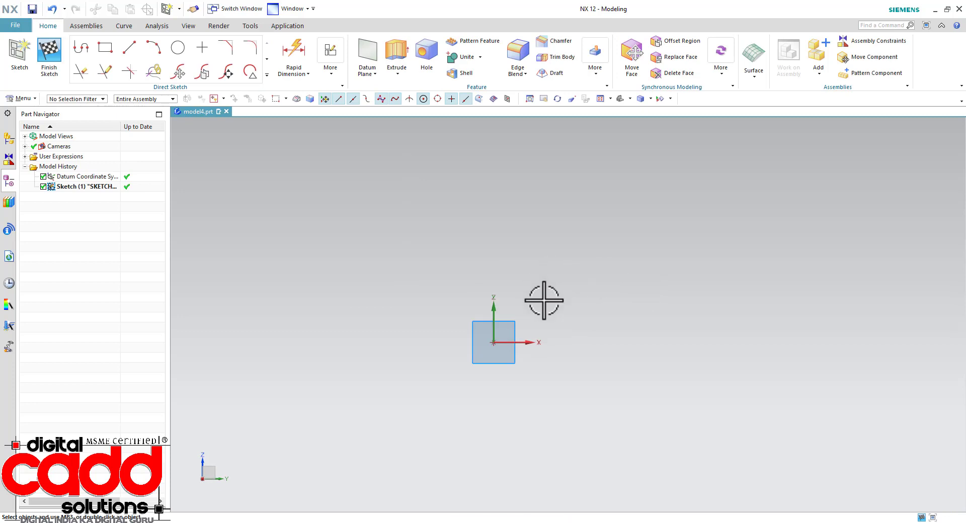
Turn off Continuous Auto Dimensioning and sketch a rectangle with its lower-left corner at the origin.
click(330, 70)
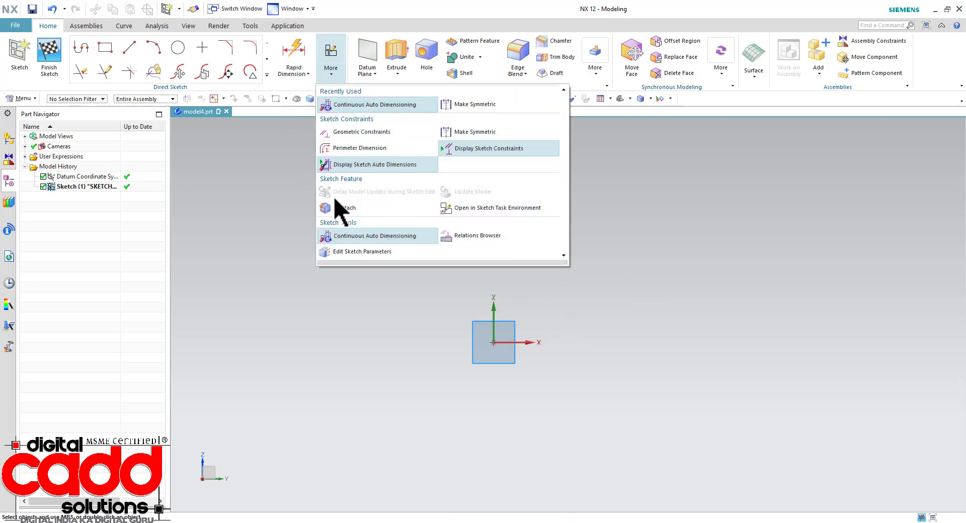
click(340, 236)
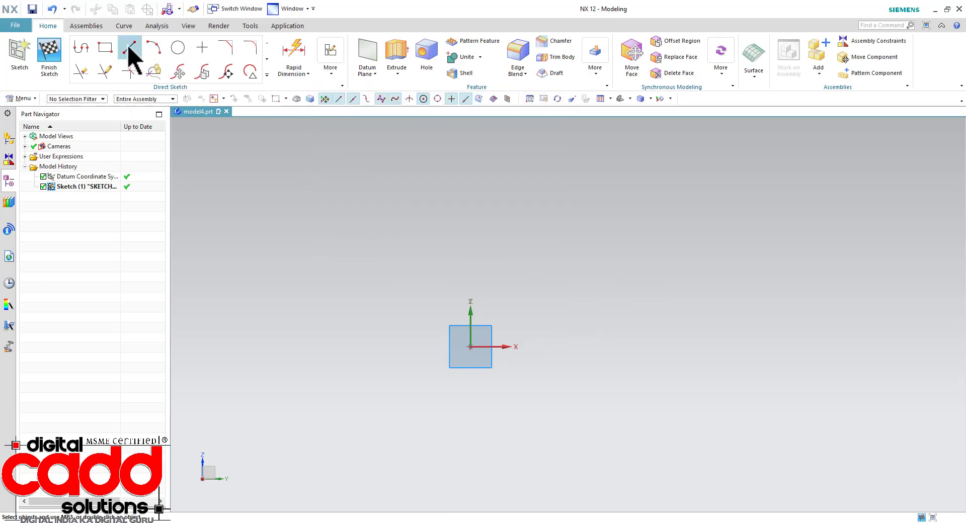
click(106, 48)
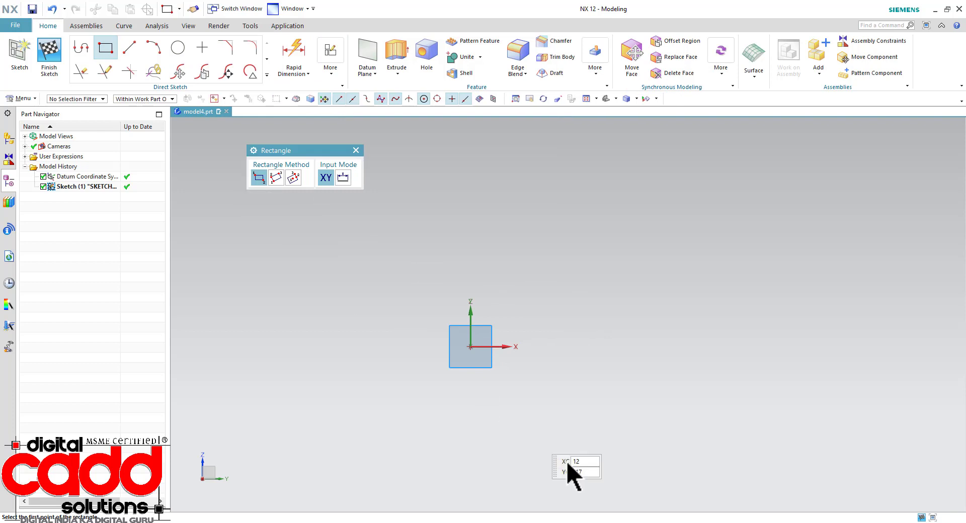
click(470, 346)
click(666, 217)
key(Escape)
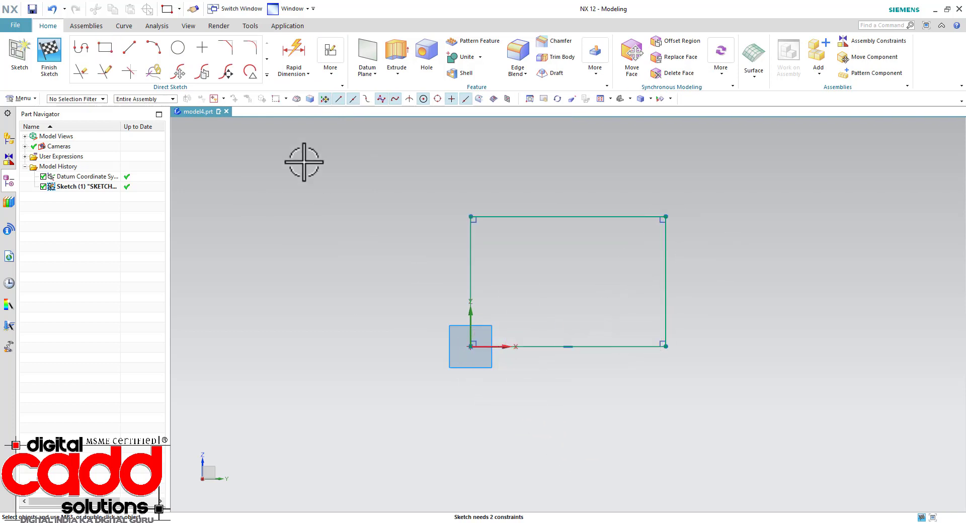
Sketch a circle by its center near the middle of the rectangle.
click(178, 48)
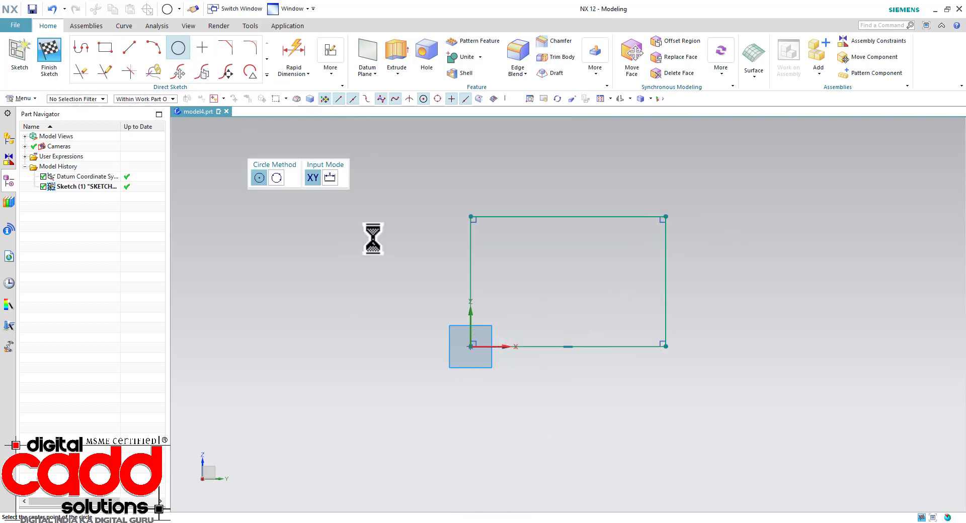
click(564, 282)
click(584, 306)
key(Escape)
Constrain the circle's center to the midpoints of the rectangle's top and right edges, and finish the sketch.
scroll(626, 254, up, 2)
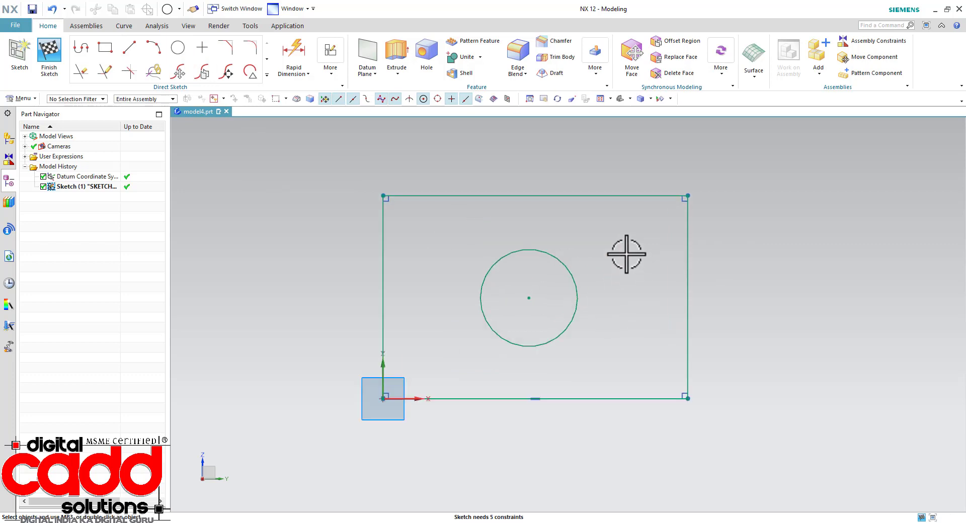
click(529, 298)
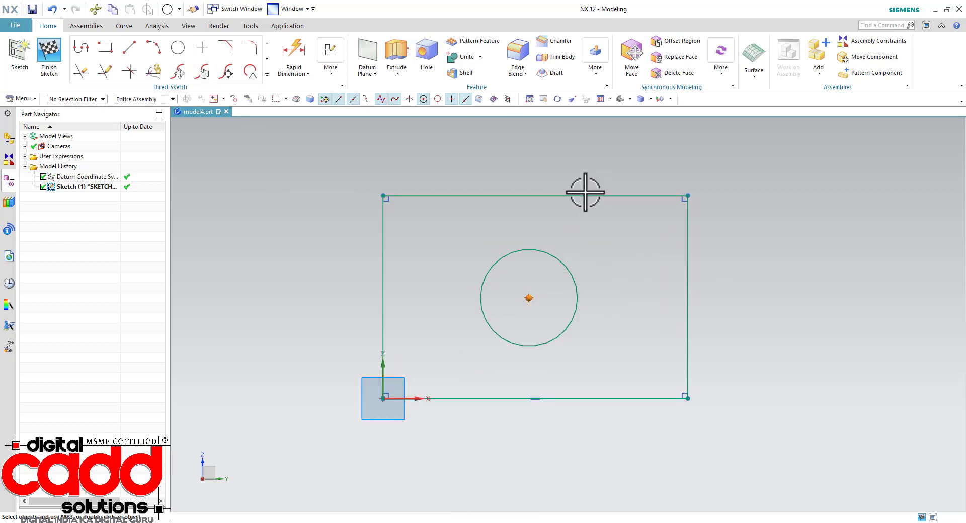
click(594, 195)
click(622, 172)
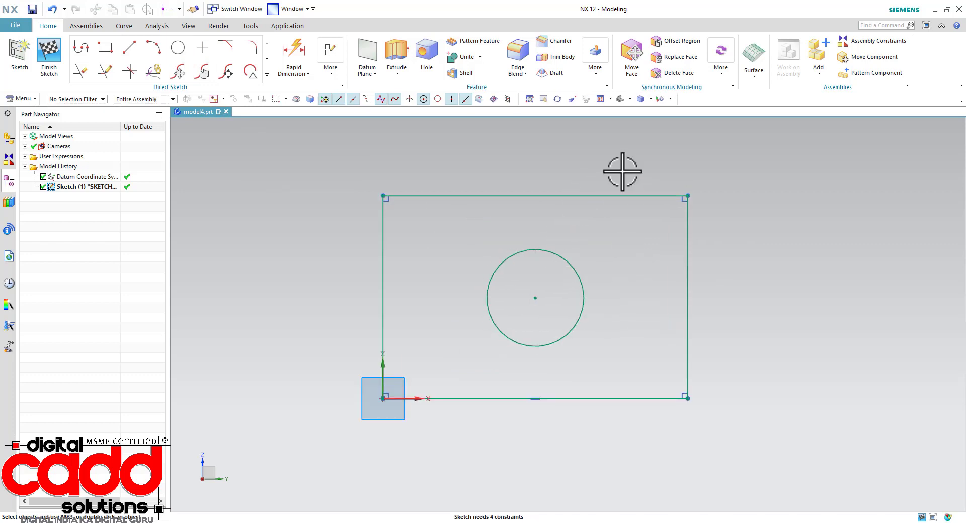
click(535, 298)
click(688, 364)
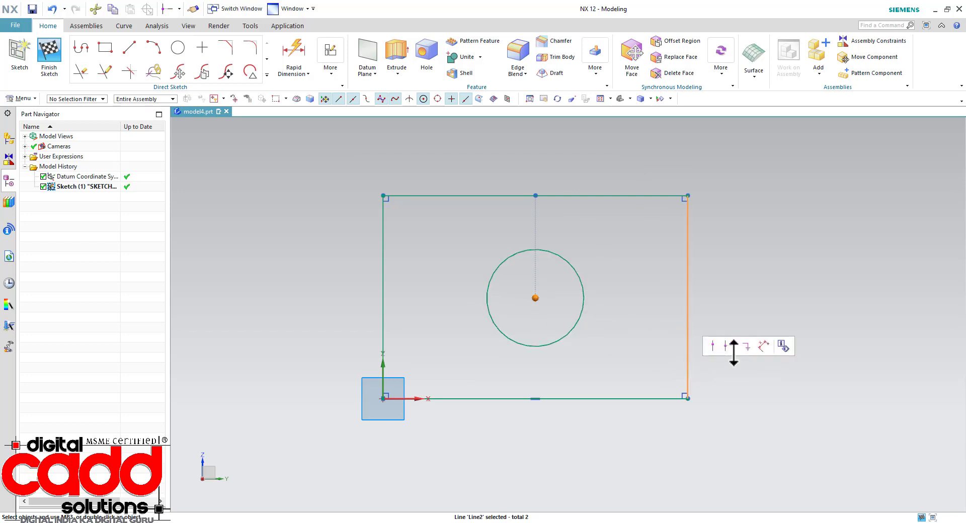
click(732, 347)
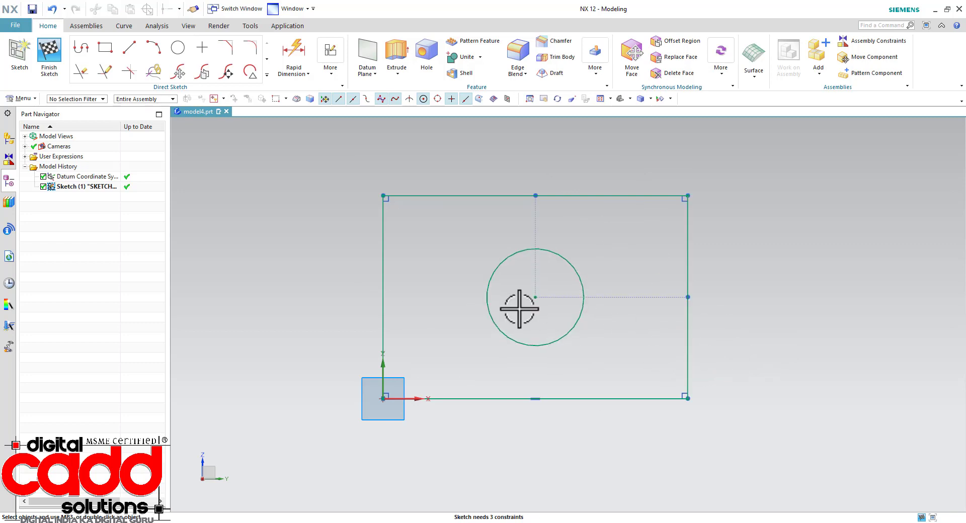
click(49, 53)
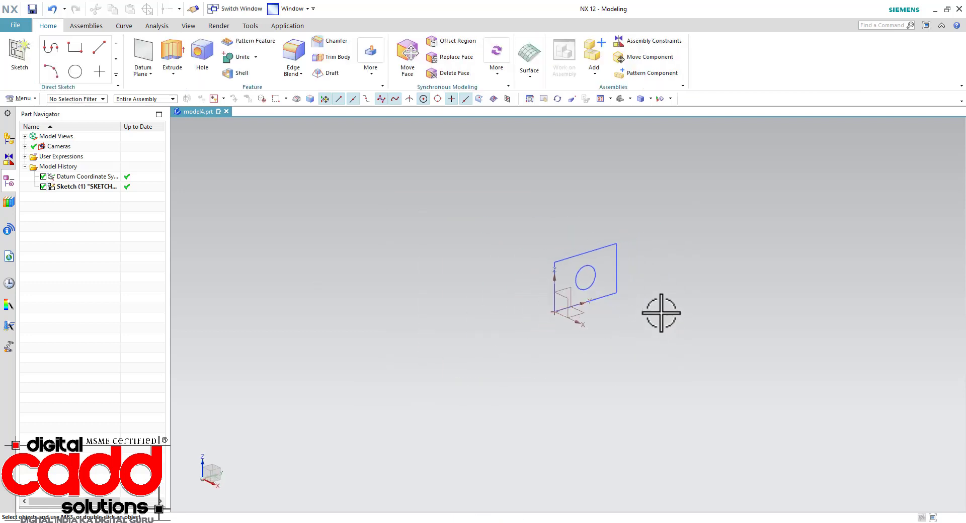
Extrude the region between the rectangle and the circle from 0 to 10 mm as a solid.
scroll(660, 282, up, 2)
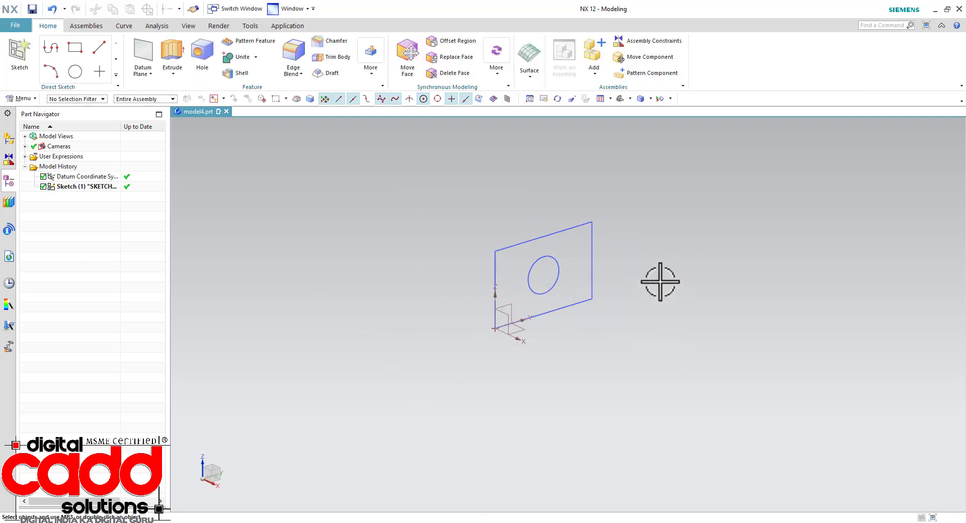
click(173, 53)
click(573, 255)
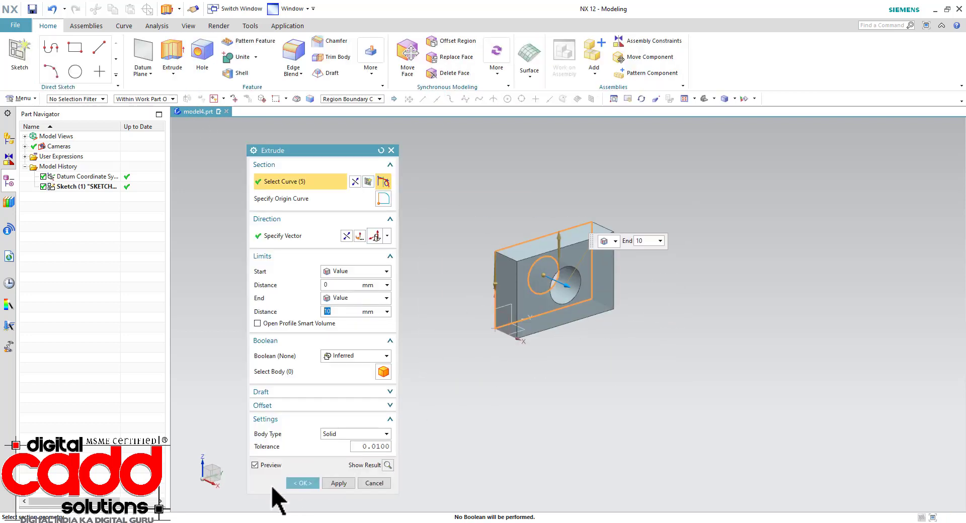
click(311, 484)
scroll(713, 253, up, 2)
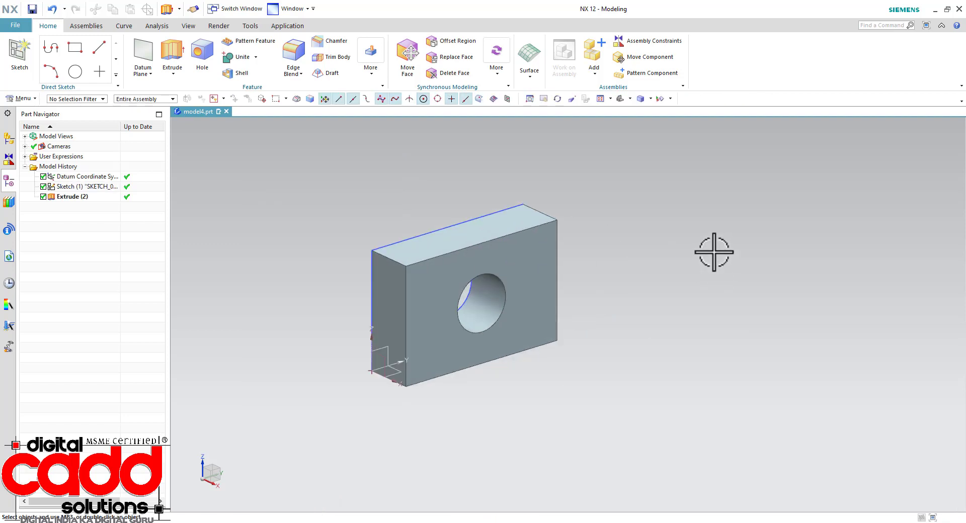
click(19, 55)
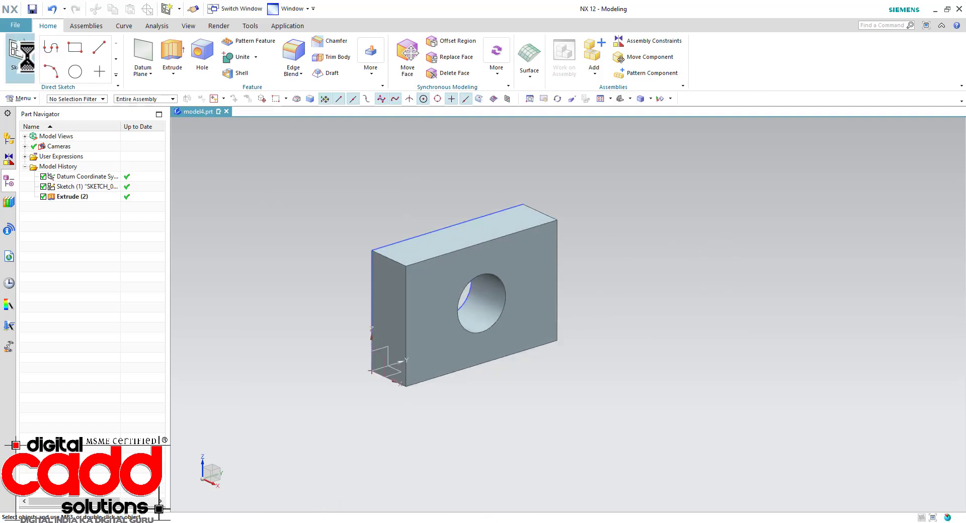
click(289, 182)
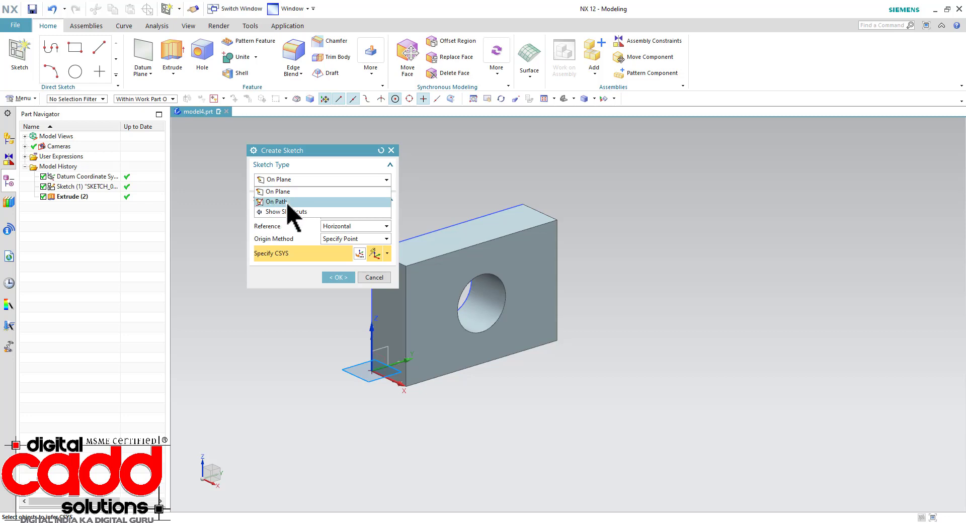
click(300, 153)
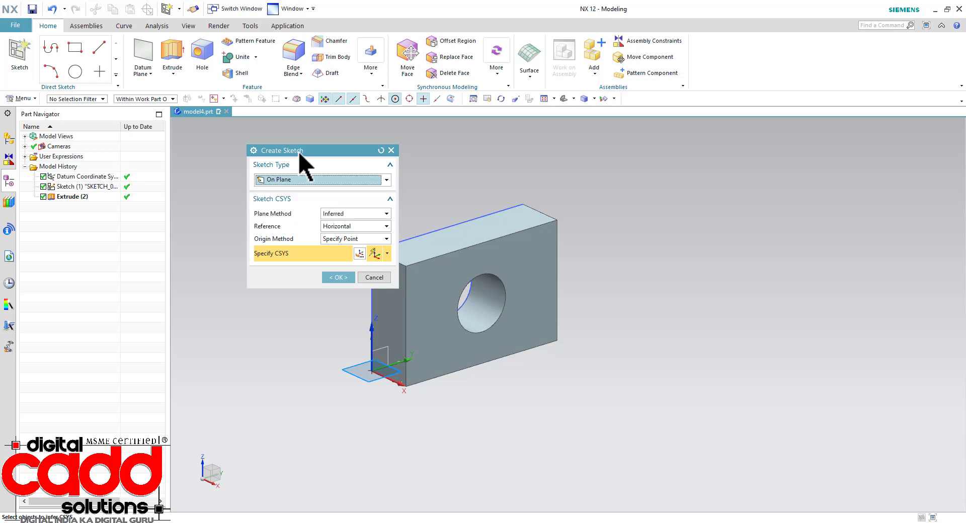
click(374, 278)
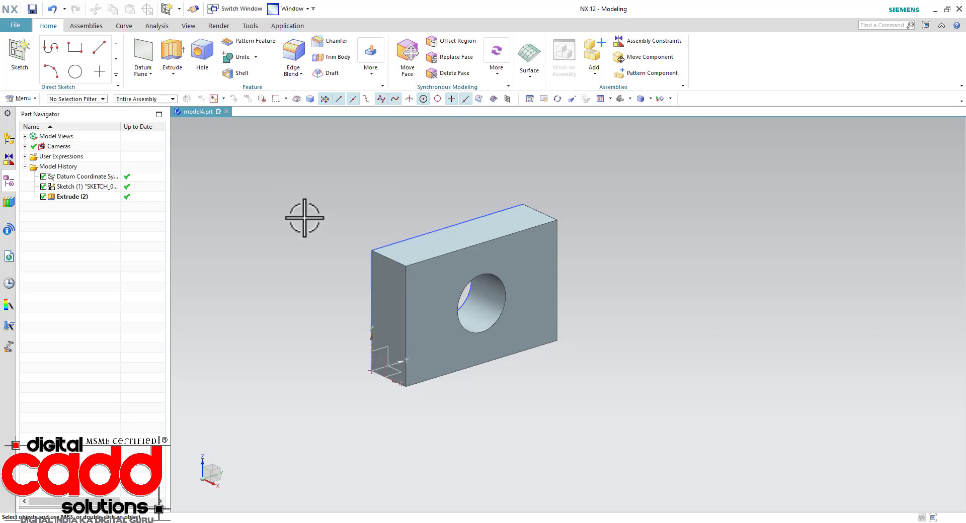
Create another new millimetre part from the Model template, named model5.prt.
click(20, 26)
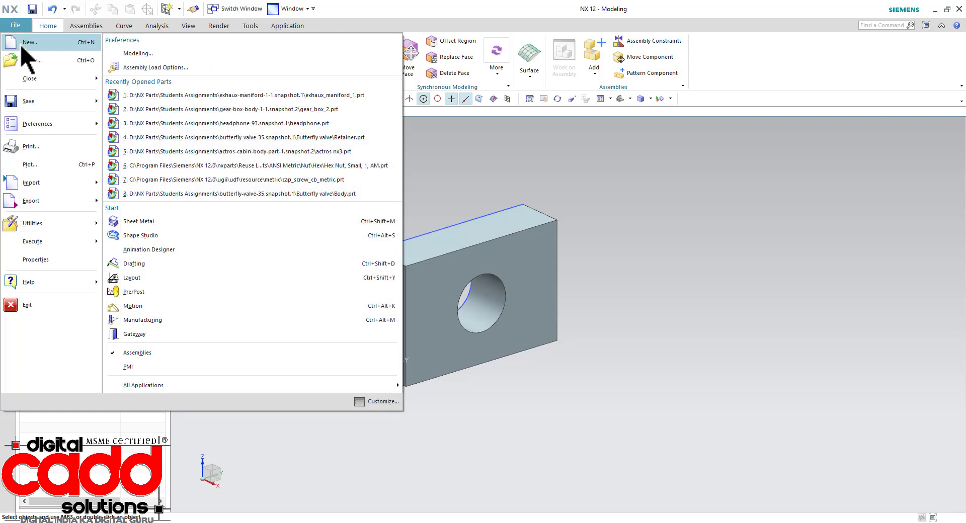
click(24, 45)
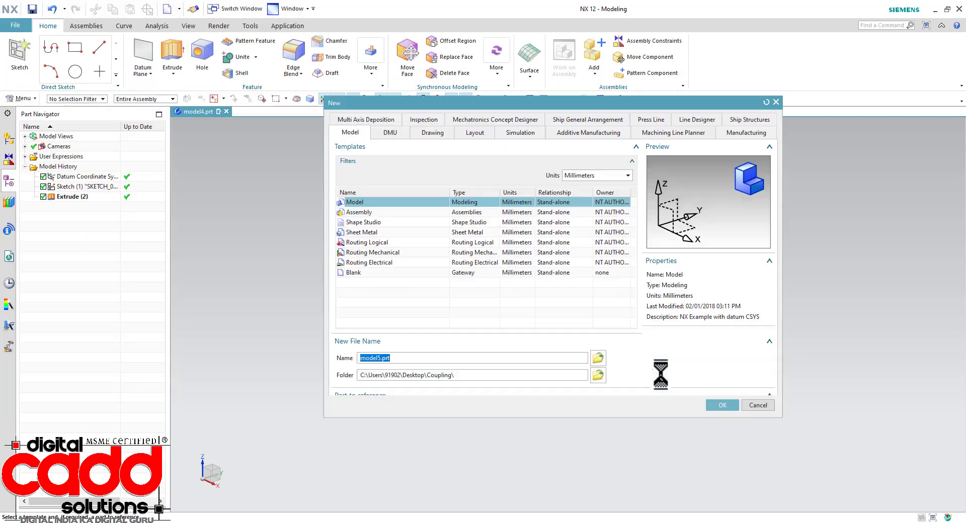
click(723, 441)
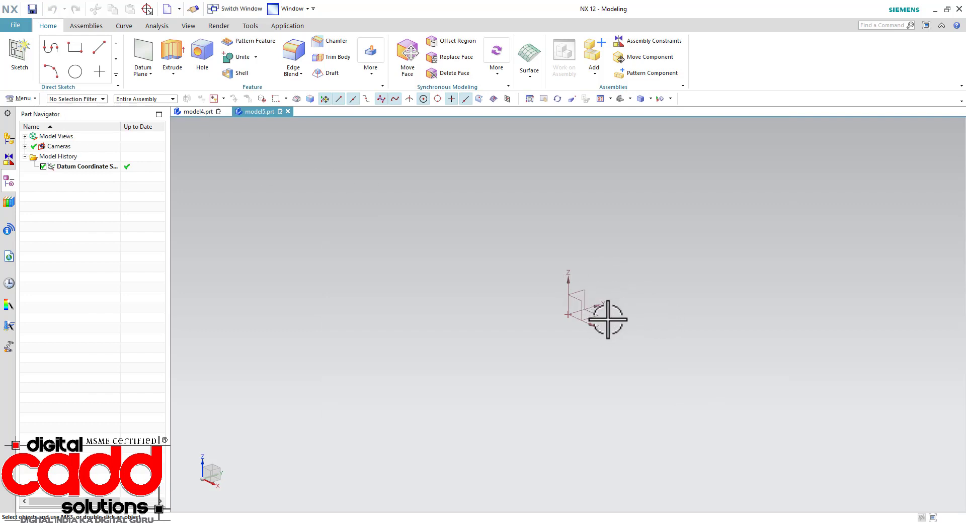
Create an On Plane sketch on the YZ plane in the new part.
click(20, 63)
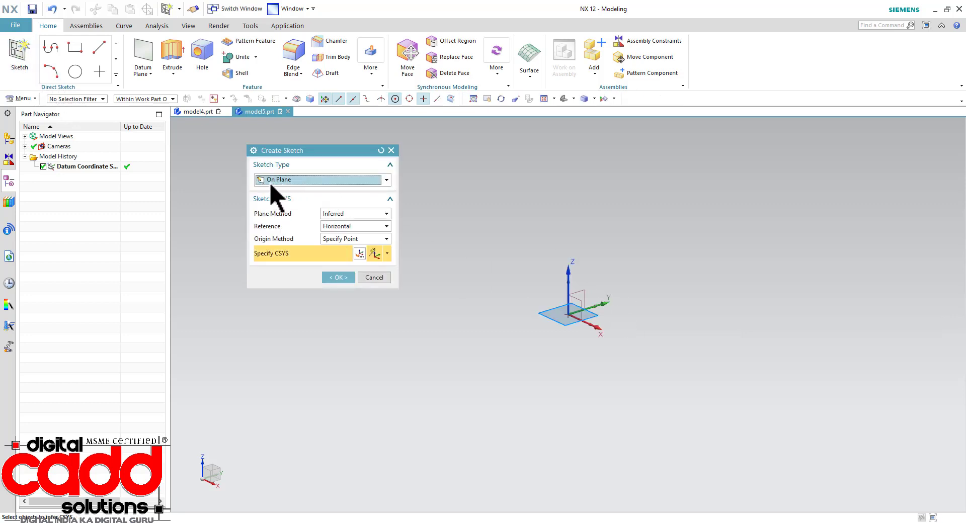
click(579, 301)
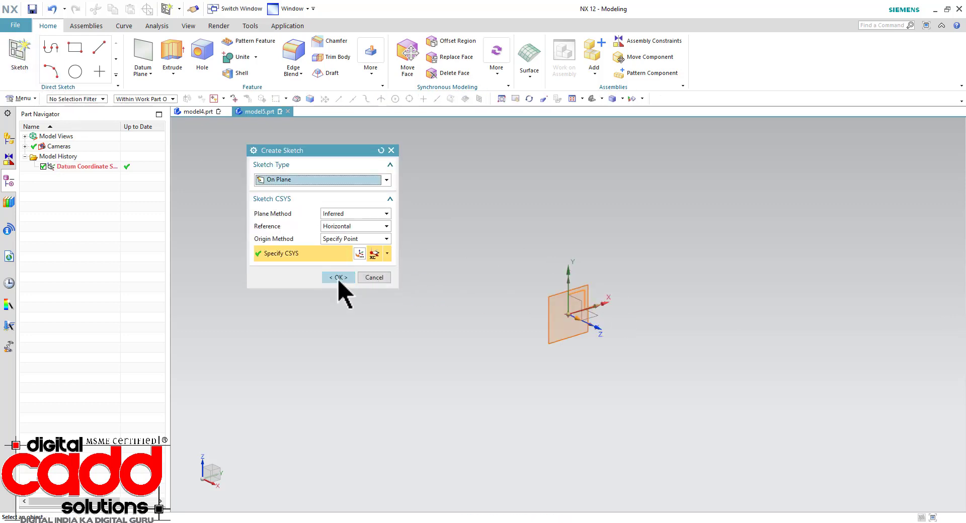
click(338, 278)
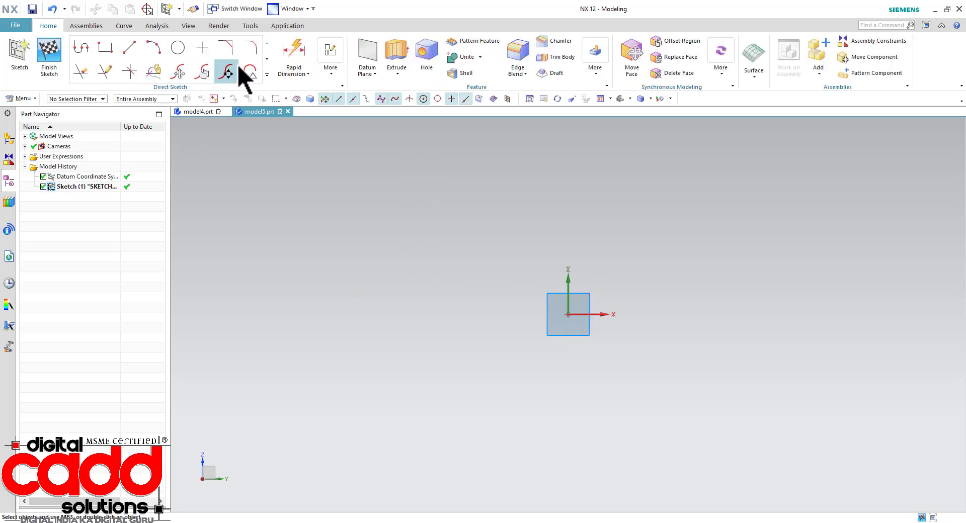
Draw a degree 3 Through Points studio spline with five points, waving away from the origin, and finish the sketch.
click(266, 74)
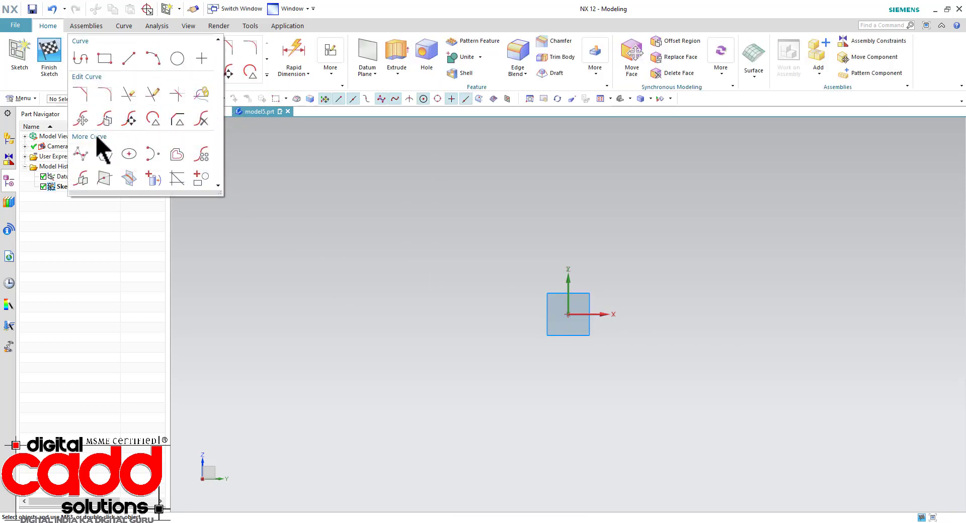
click(81, 154)
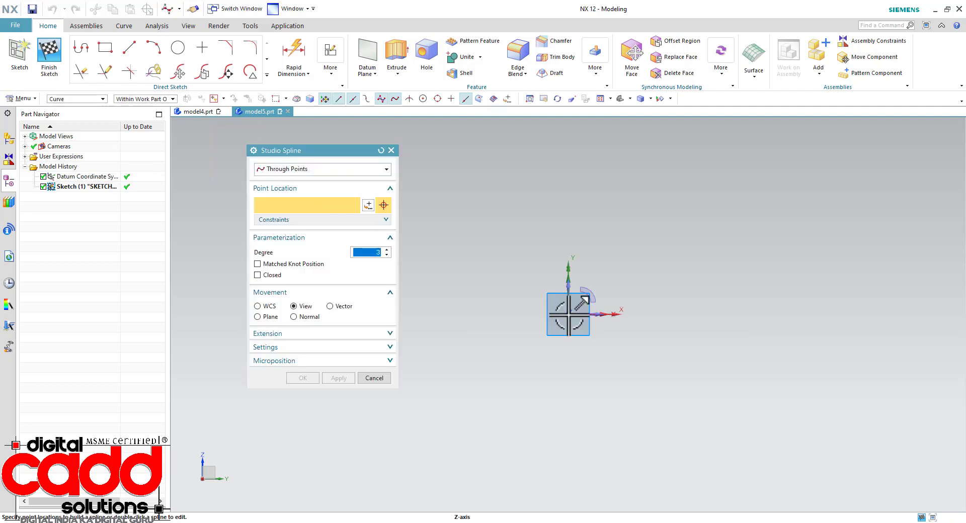
click(295, 306)
click(569, 314)
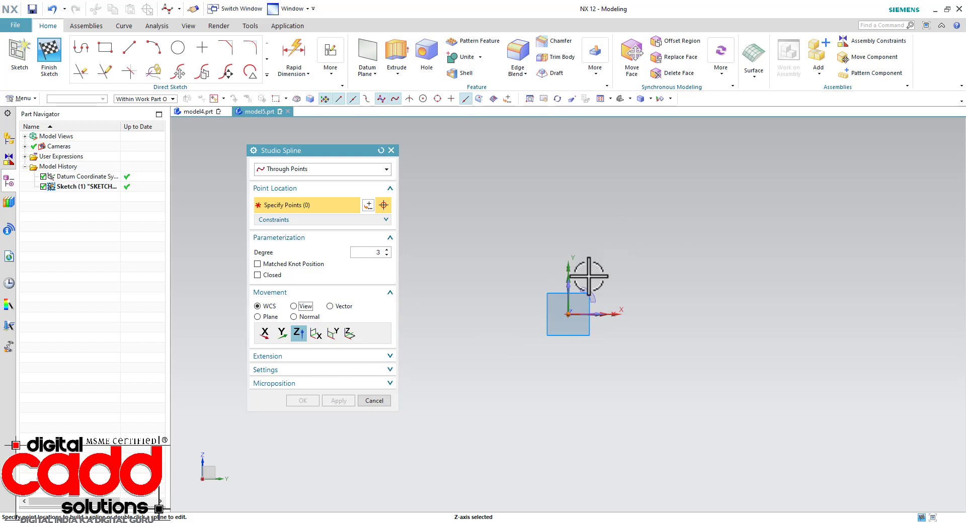
click(632, 200)
click(700, 239)
click(778, 183)
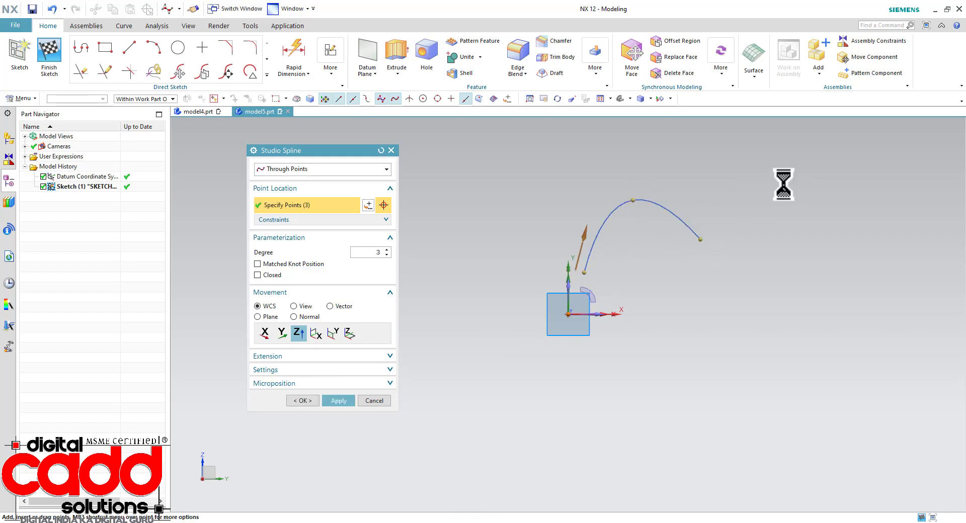
click(869, 223)
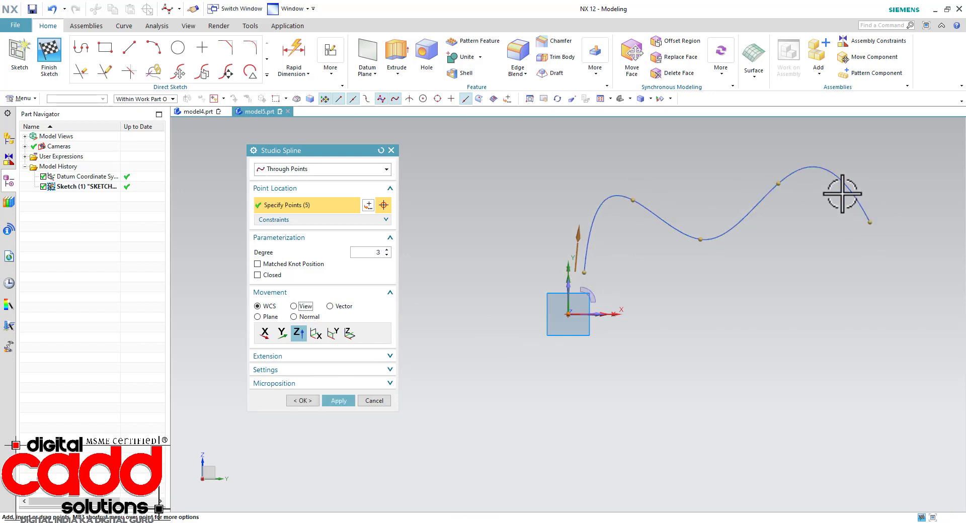
click(303, 401)
middle_drag(690, 345, 741, 314)
click(49, 55)
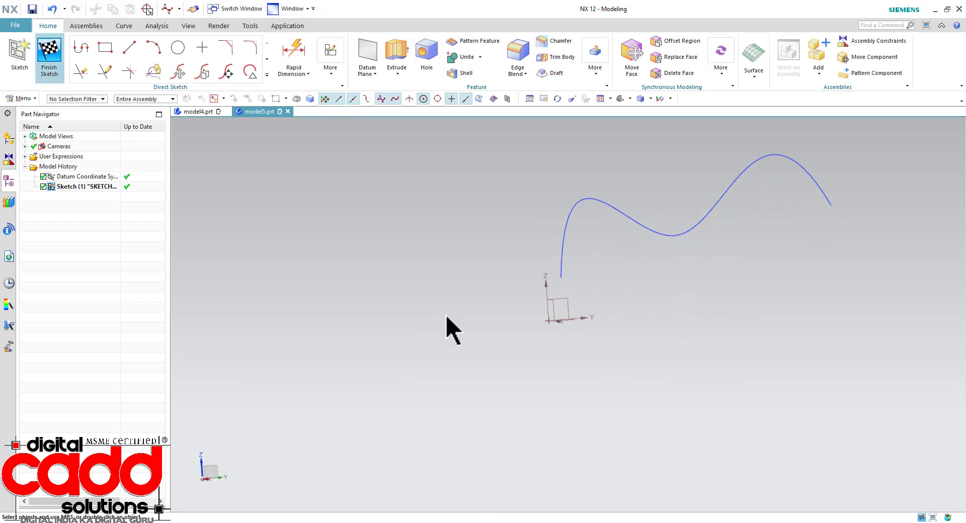
Start an On Path sketch on the spline near its far end, Normal to Path, with % Arc Length 0.
scroll(446, 358, down, 4)
scroll(567, 265, up, 3)
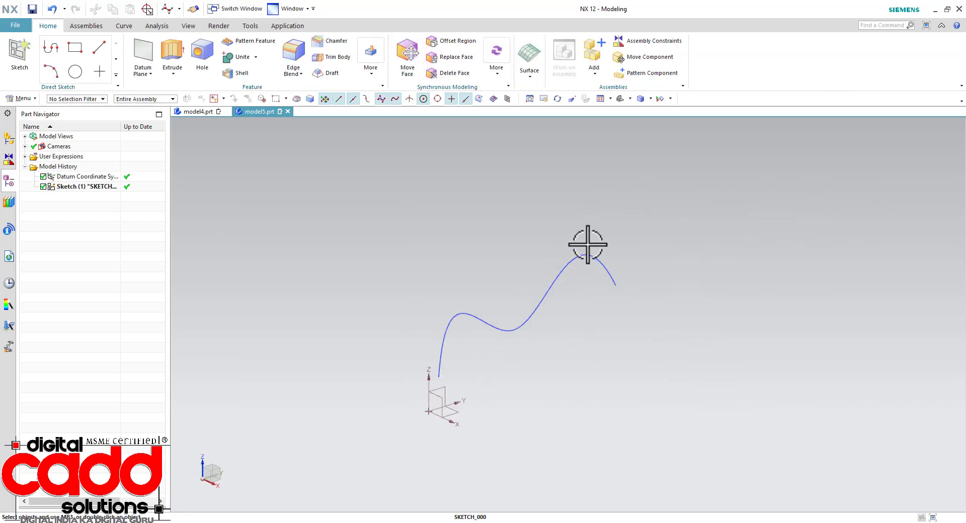
middle_drag(549, 365, 478, 370)
scroll(603, 318, up, 1)
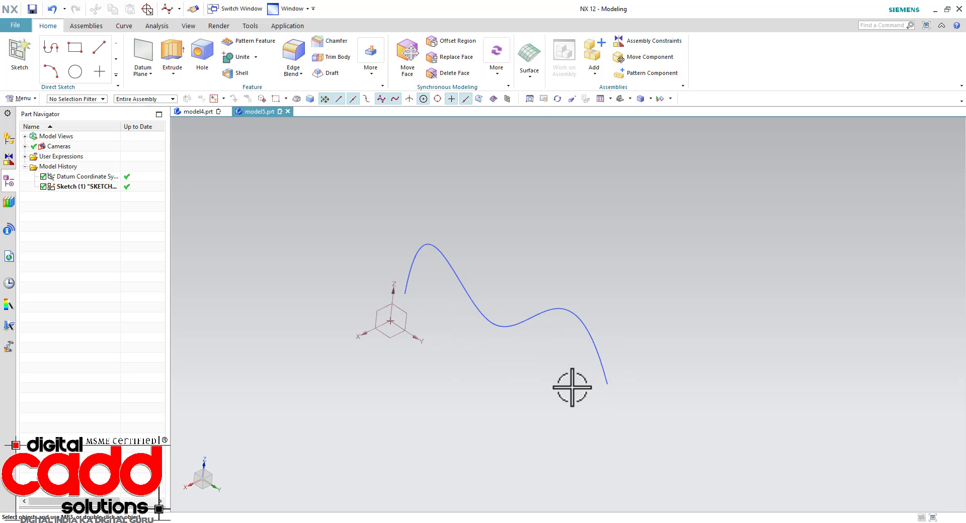
click(18, 64)
click(291, 181)
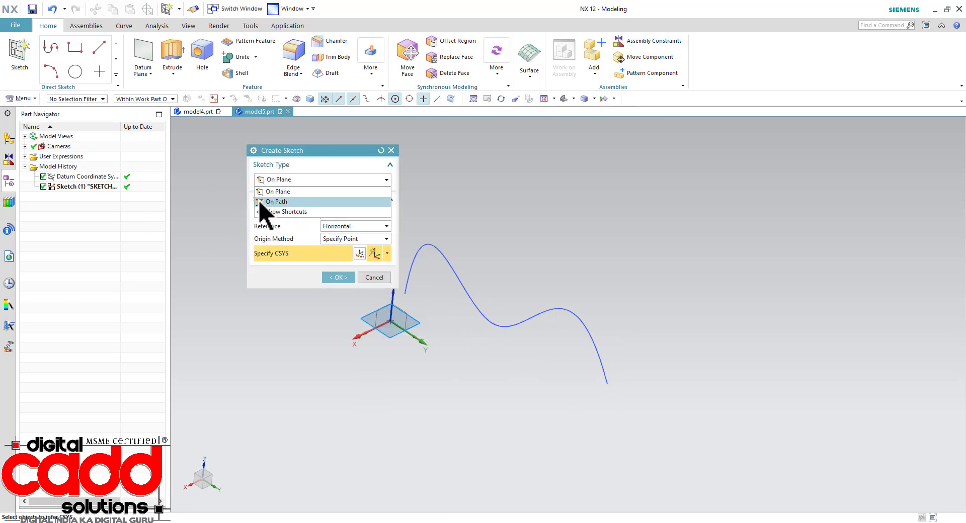
click(274, 202)
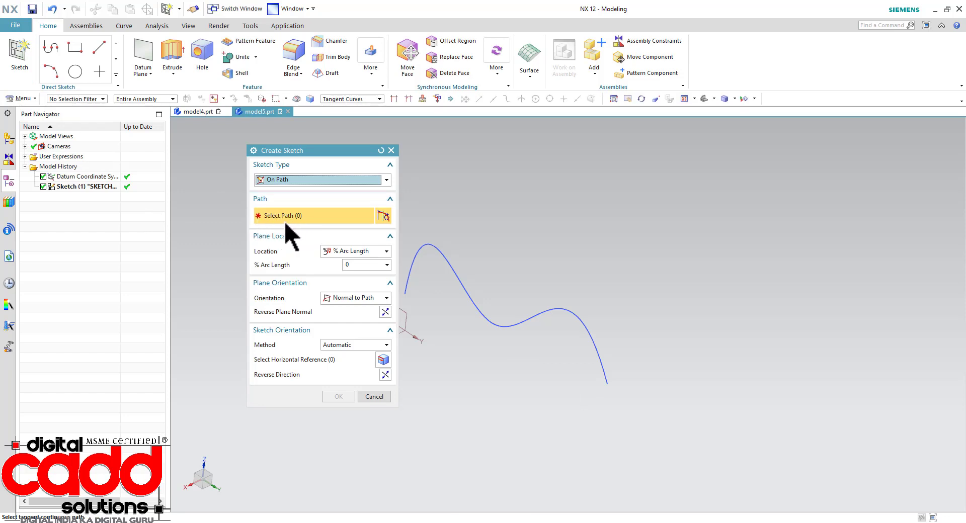
click(352, 265)
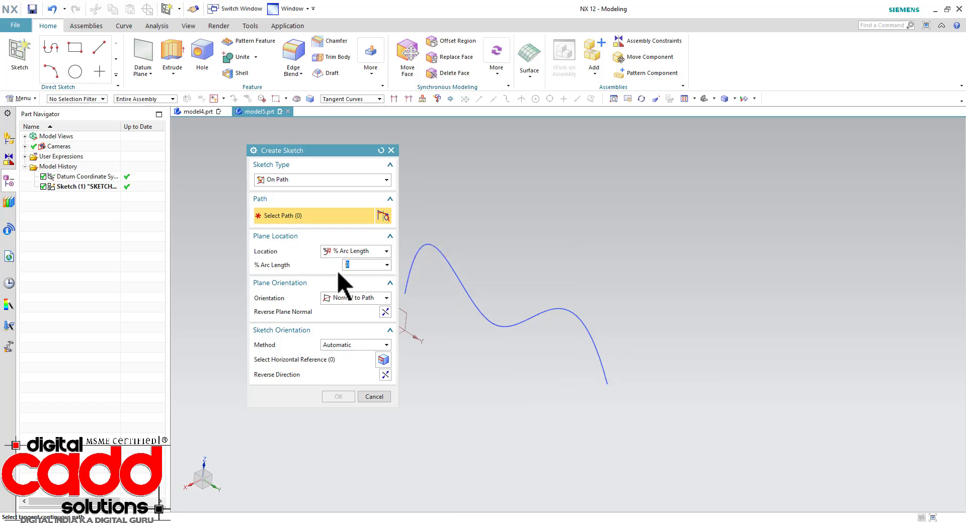
click(609, 379)
mouse_move(679, 436)
middle_down()
mouse_move(677, 459)
mouse_move(676, 408)
middle_up()
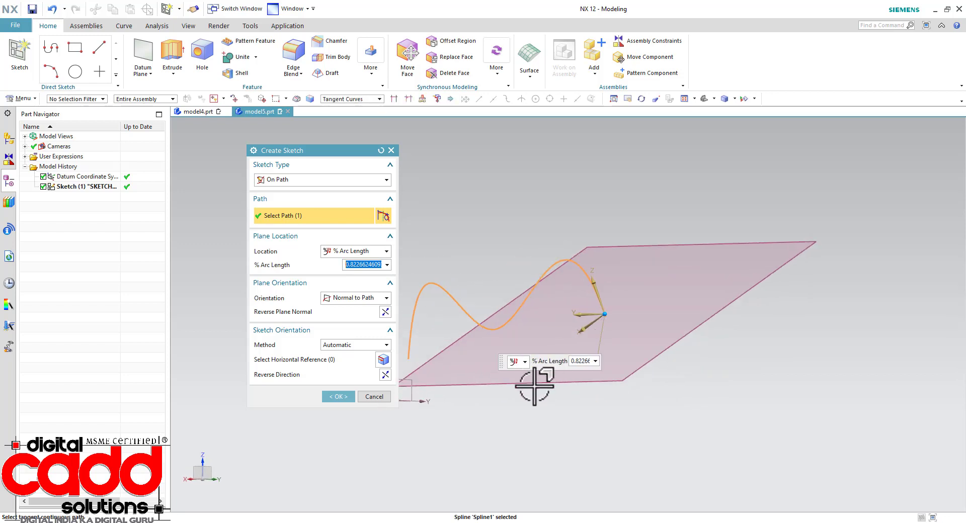
key(Return)
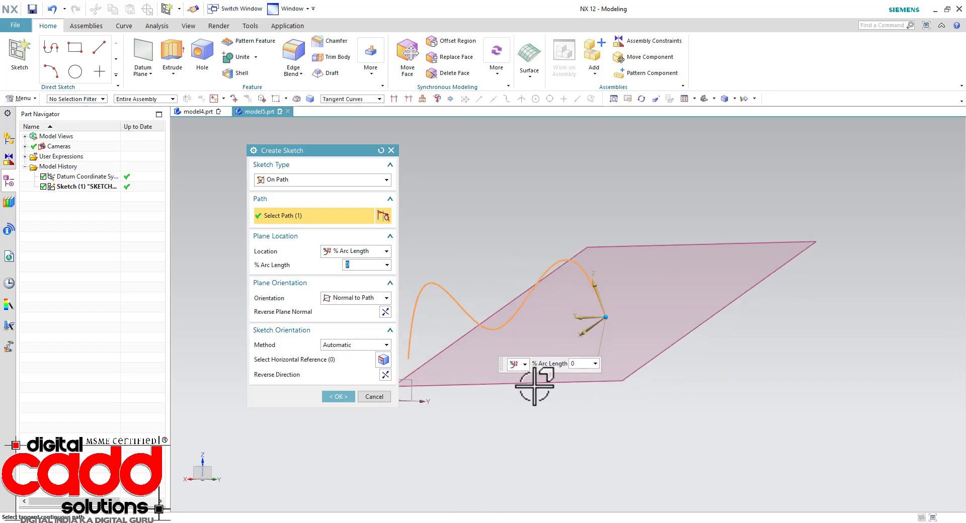
Try placing the sketch plane at 10 % Arc Length, and return it to 0.
text(10)
key(Return)
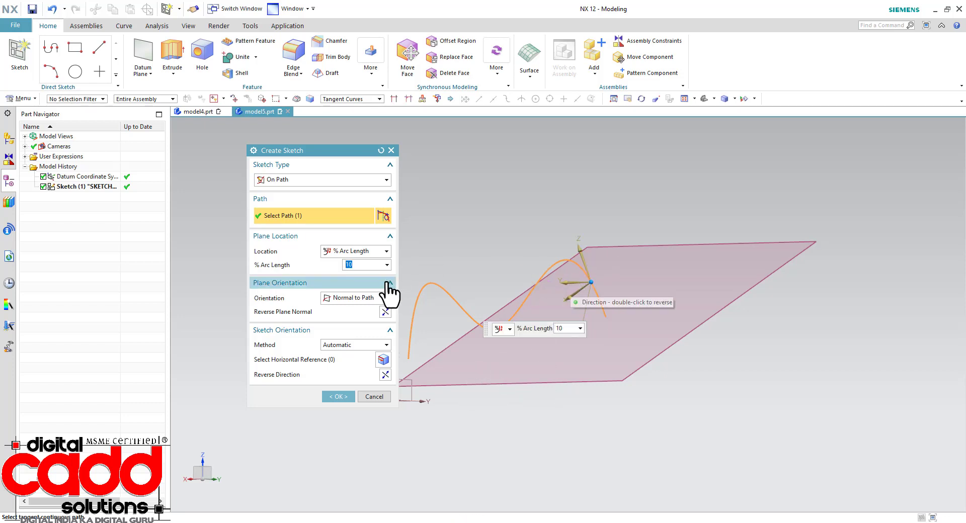
text(0)
key(Return)
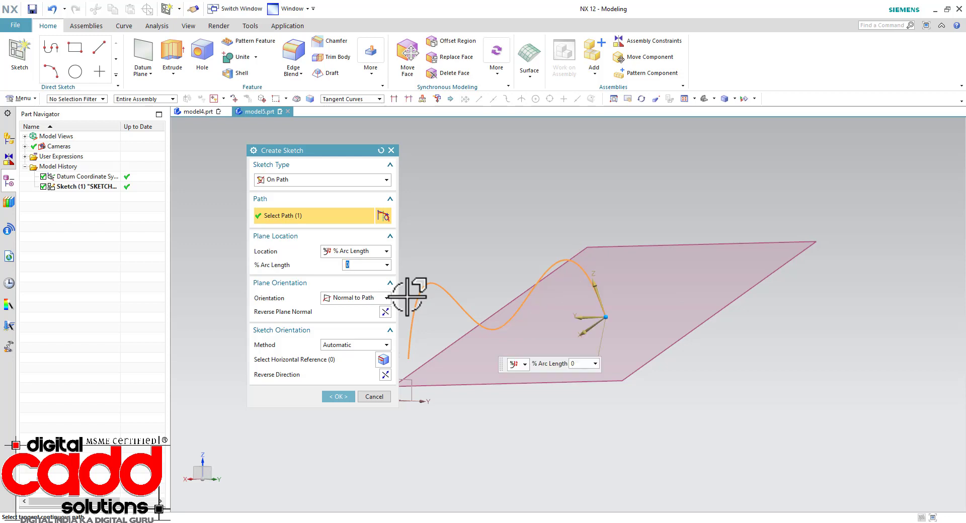
Create the On Path sketch, draw a circle centered on the spline's far endpoint, and finish the sketch.
mouse_move(647, 349)
middle_down()
mouse_move(638, 327)
mouse_move(652, 346)
middle_up()
click(334, 397)
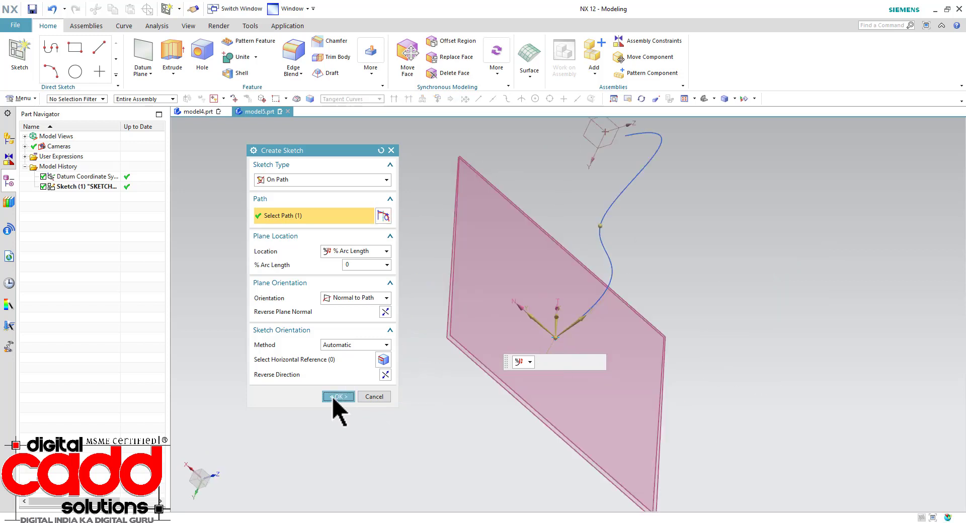
scroll(494, 340, down, 4)
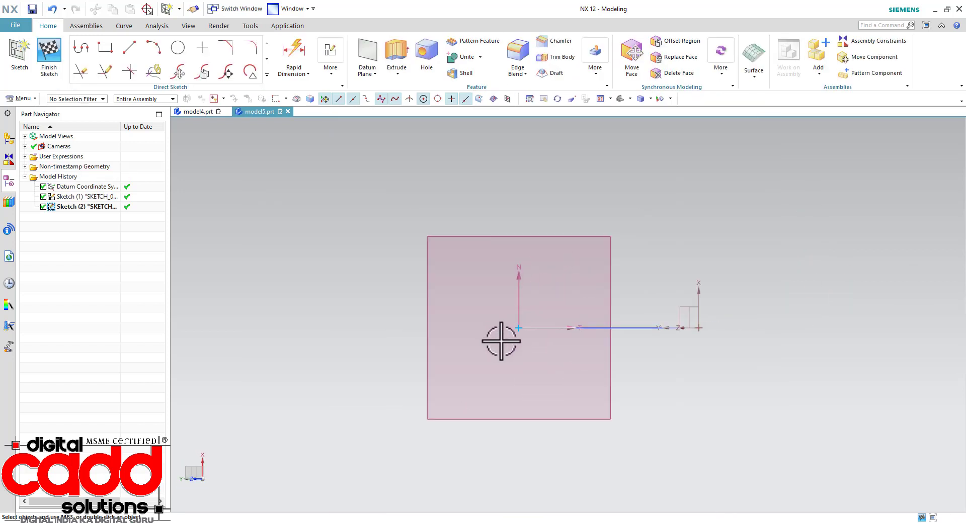
scroll(553, 322, up, 3)
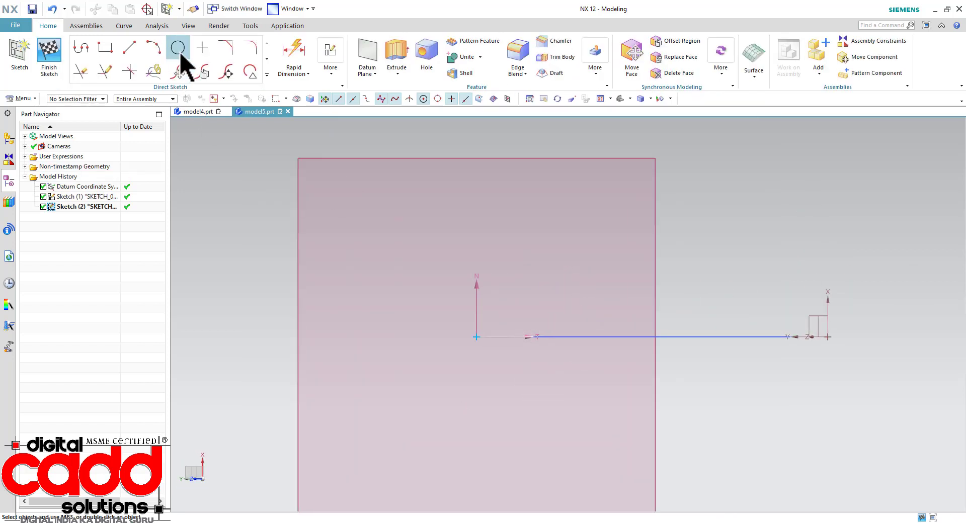
click(177, 48)
click(476, 337)
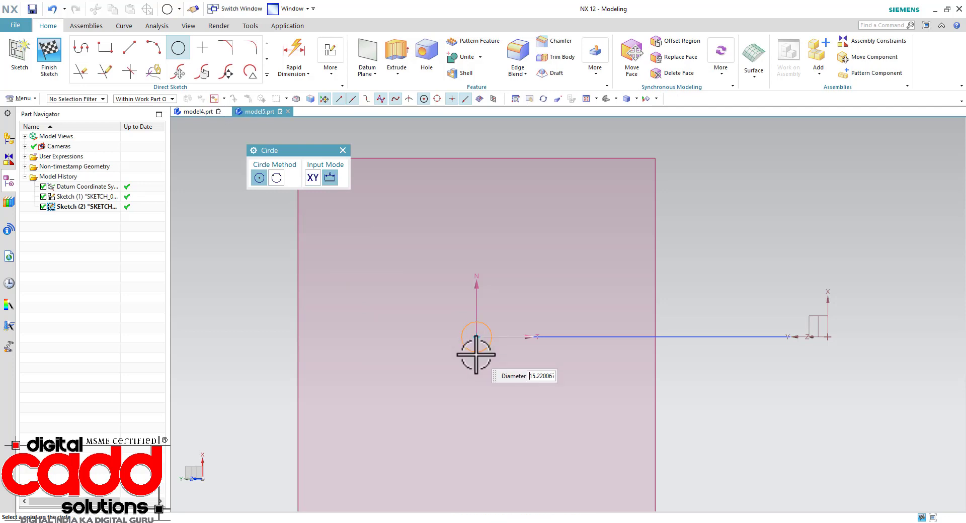
click(478, 355)
key(Escape)
click(50, 63)
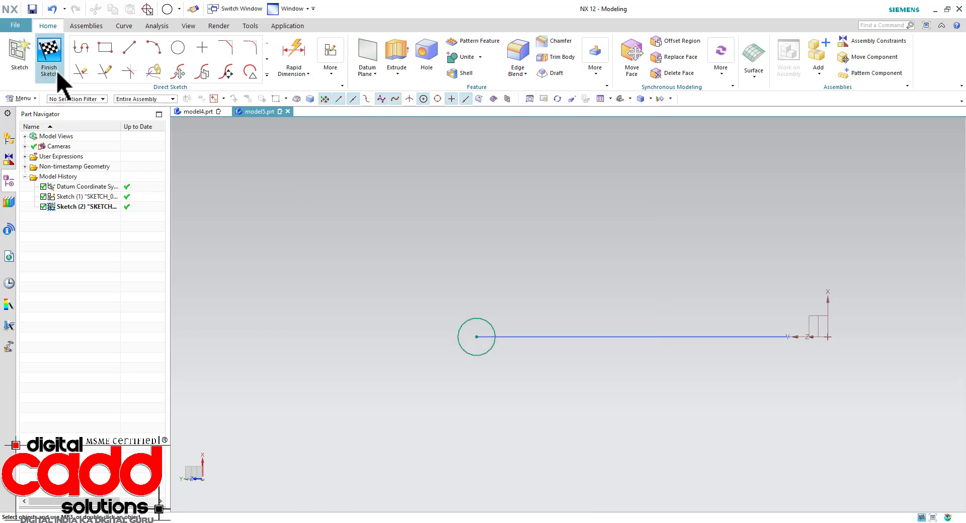
Start another On Path sketch at the spline's end nearest the origin, with % Arc Length 0.
mouse_move(611, 315)
middle_down()
mouse_move(631, 290)
mouse_move(599, 255)
mouse_move(612, 258)
mouse_move(649, 356)
mouse_move(642, 367)
mouse_move(653, 344)
middle_up()
scroll(652, 344, up, 1)
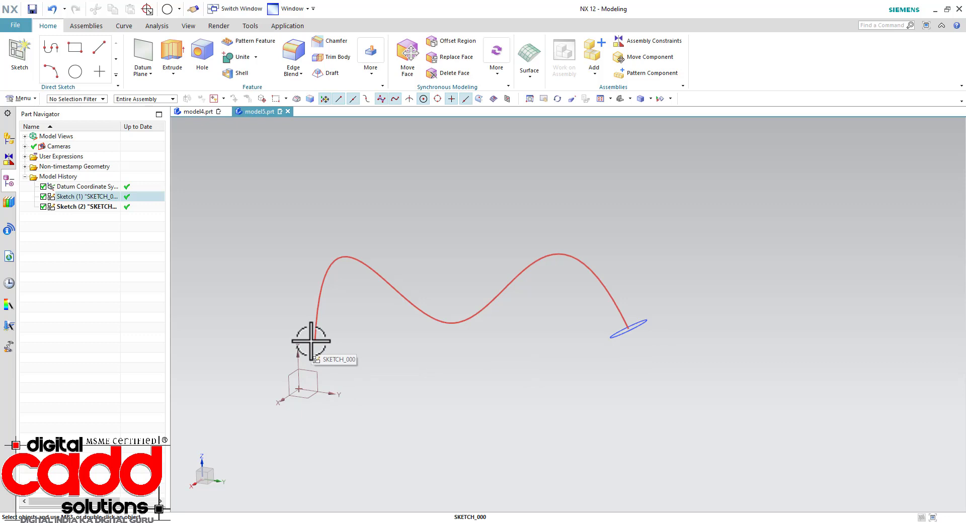
middle_drag(394, 375, 415, 391)
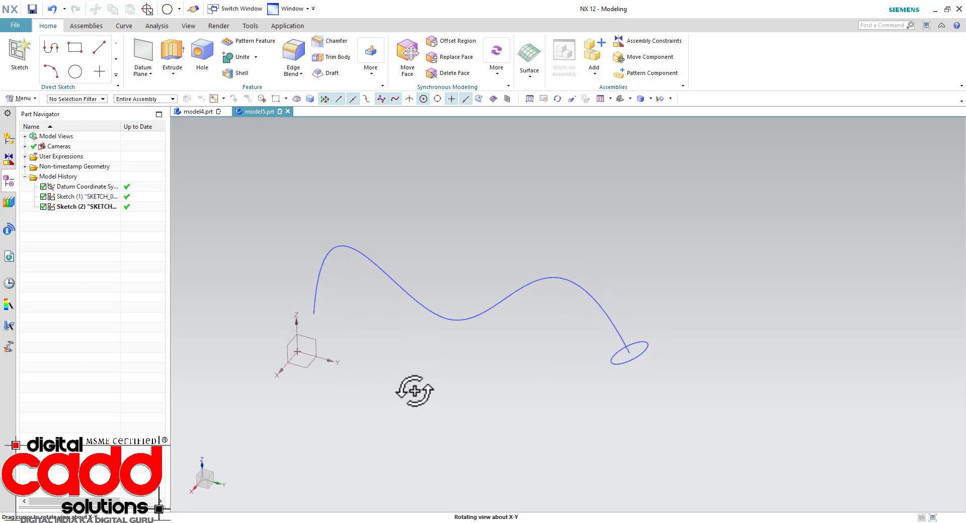
click(20, 57)
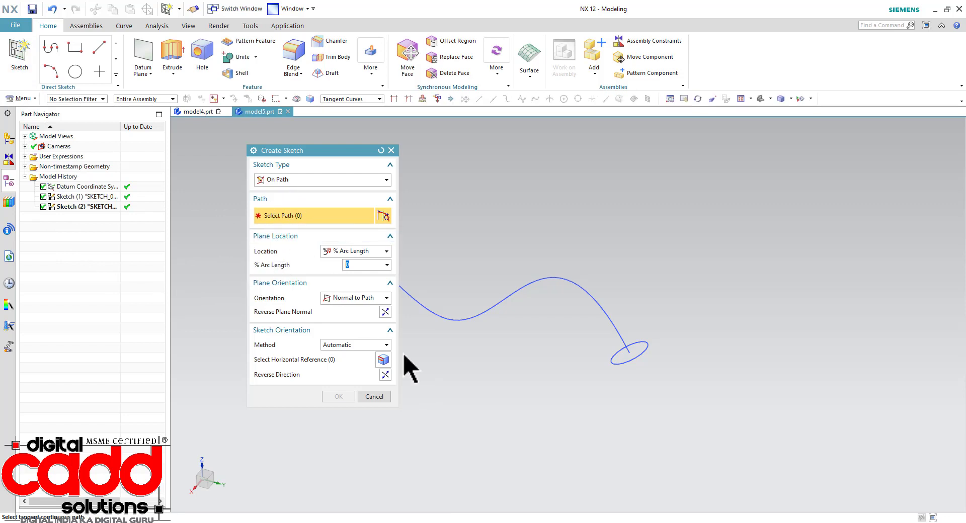
middle_drag(404, 354, 436, 355)
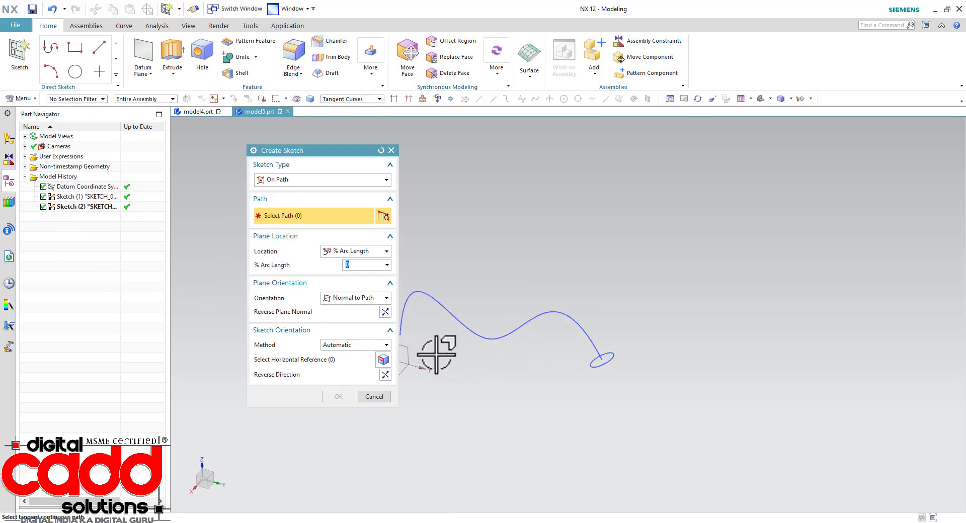
shift+middle_drag(477, 387, 545, 393)
scroll(492, 363, up, 2)
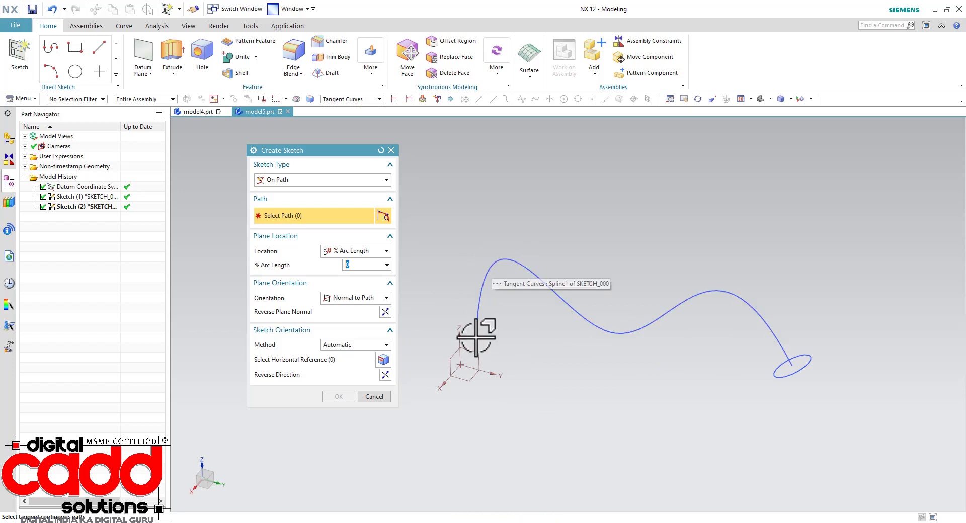
click(475, 320)
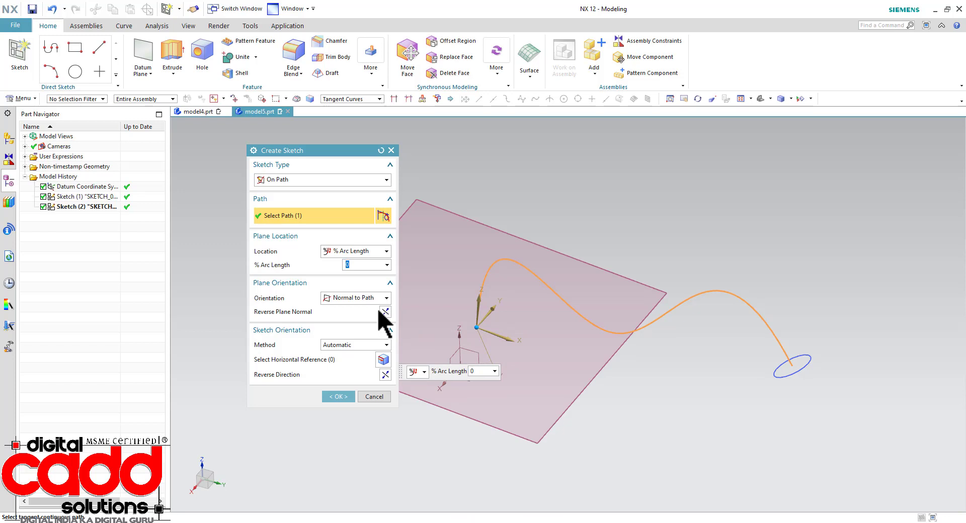
mouse_move(508, 339)
middle_down()
mouse_move(521, 390)
mouse_move(578, 393)
mouse_move(593, 367)
mouse_move(623, 352)
middle_up()
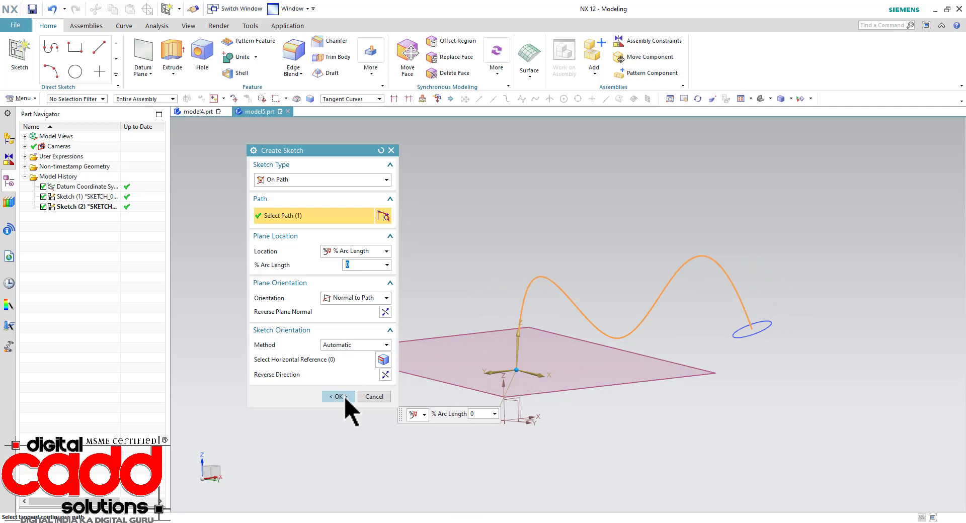
Set the sketch plane's orientation to Normal to Vector and specify the X axis as the vector.
click(372, 298)
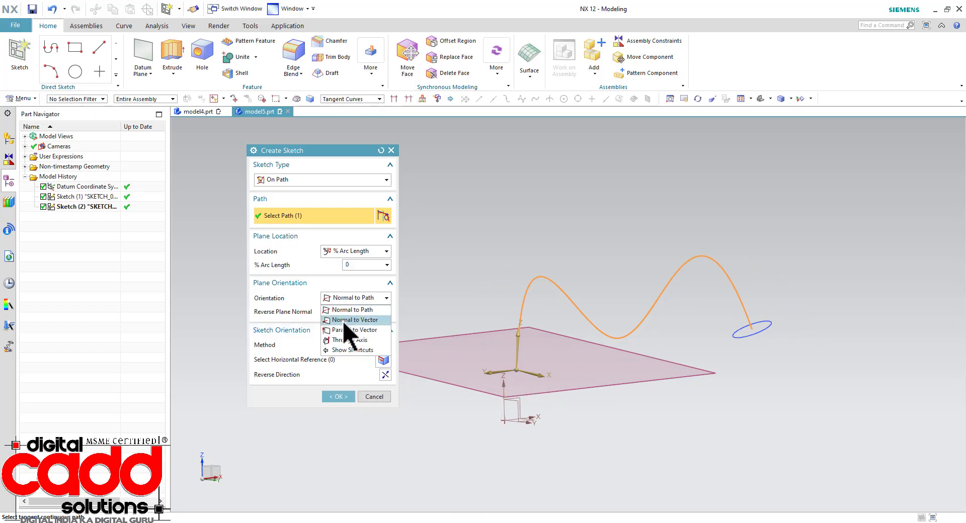
click(355, 320)
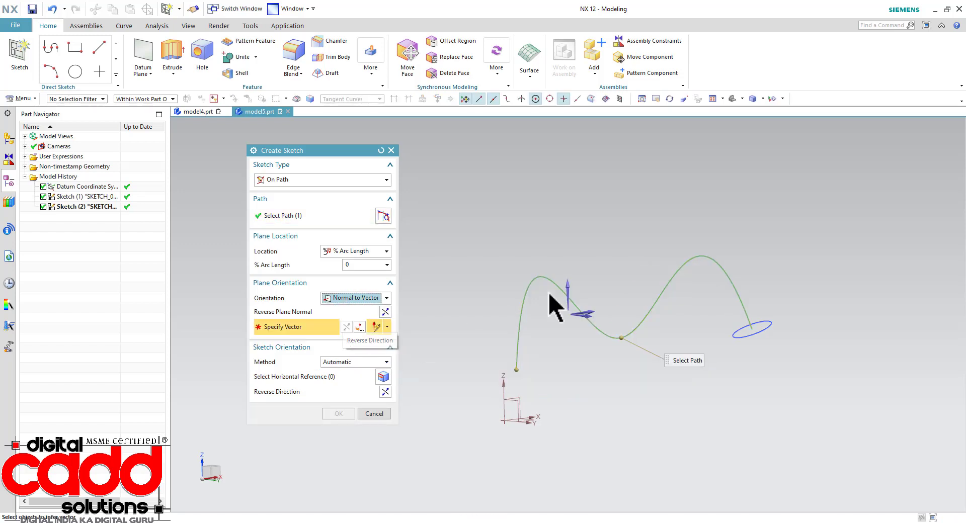
click(594, 309)
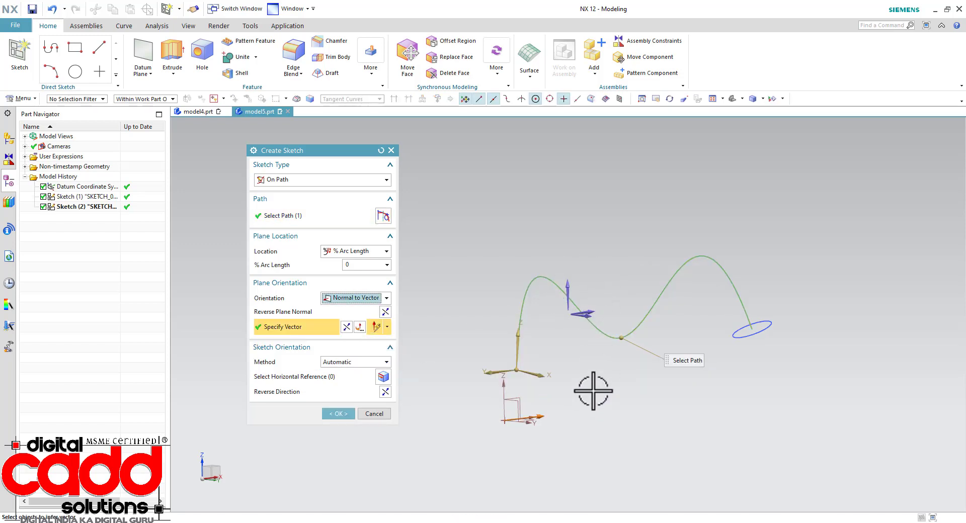
middle_drag(592, 397, 586, 405)
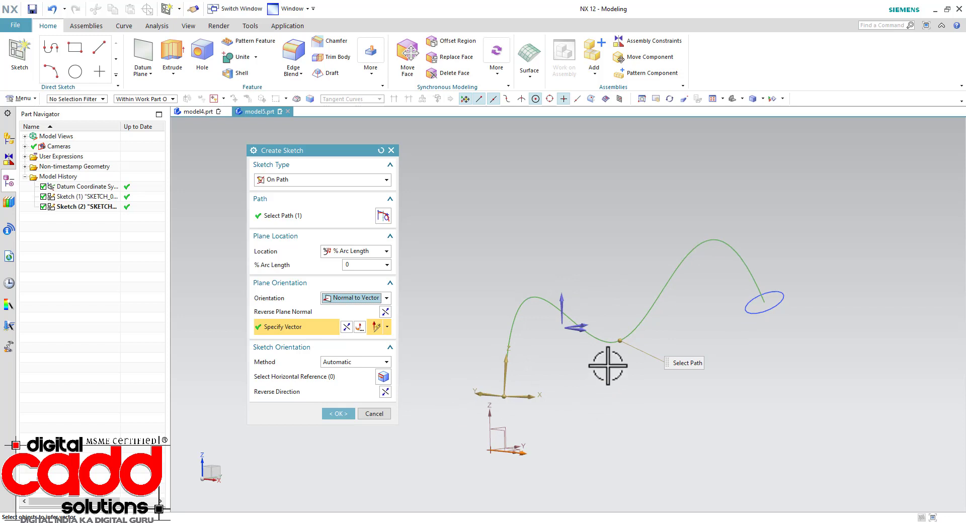
middle_drag(605, 362, 588, 382)
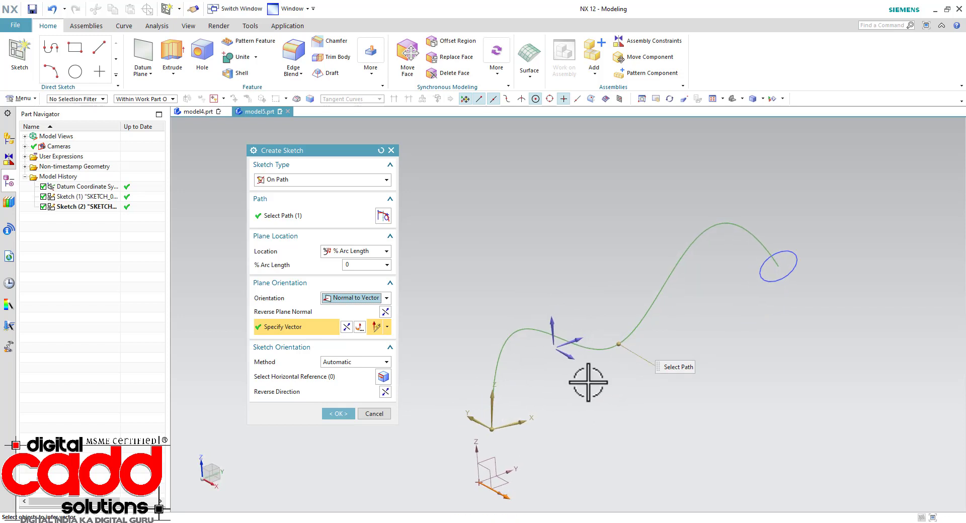
Set the plane orientation back to Normal to Path and cancel the sketch creation.
click(350, 297)
click(351, 310)
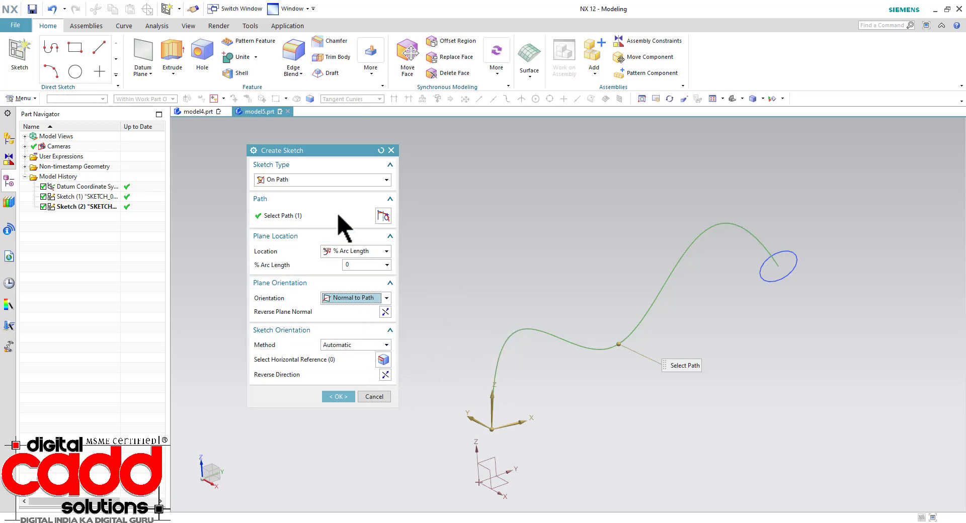
click(294, 218)
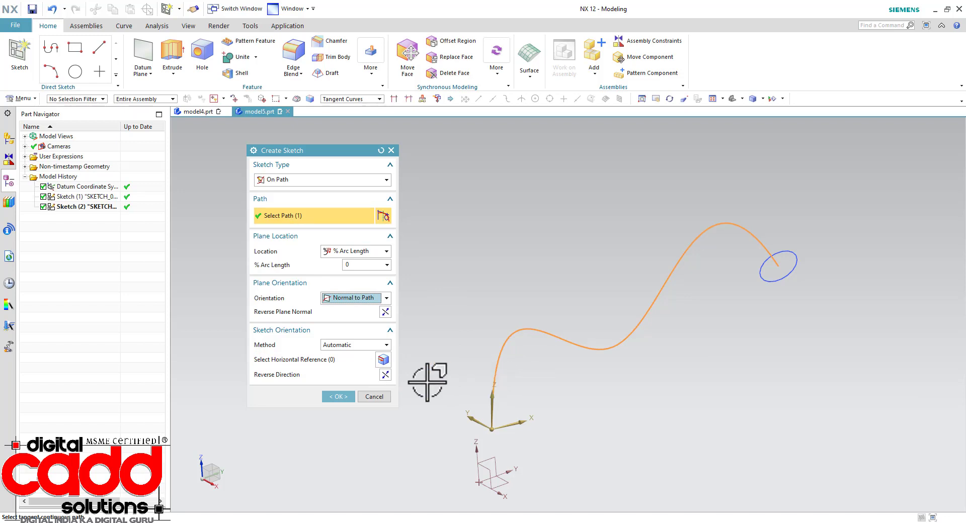
click(380, 397)
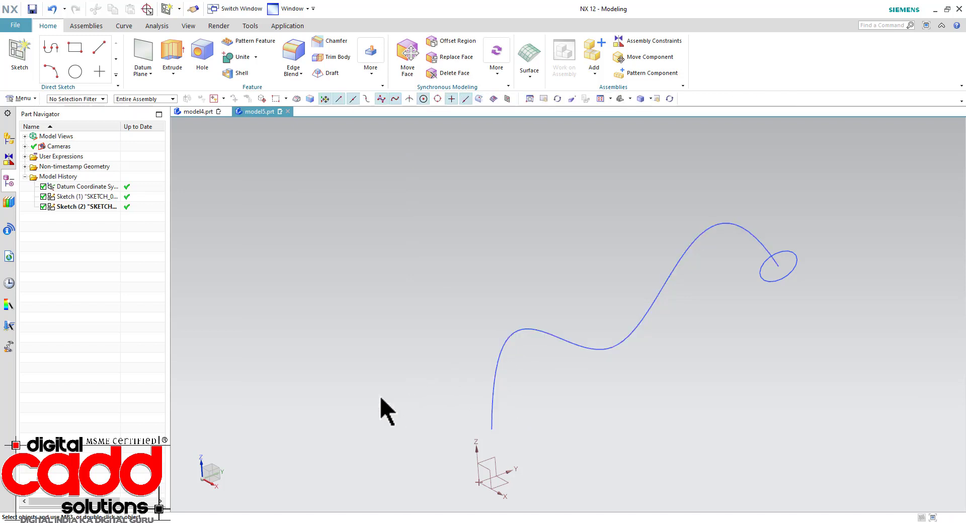
Create an On Path sketch normal to the spline at its end nearest the origin, with % Arc Length 0.
click(4, 40)
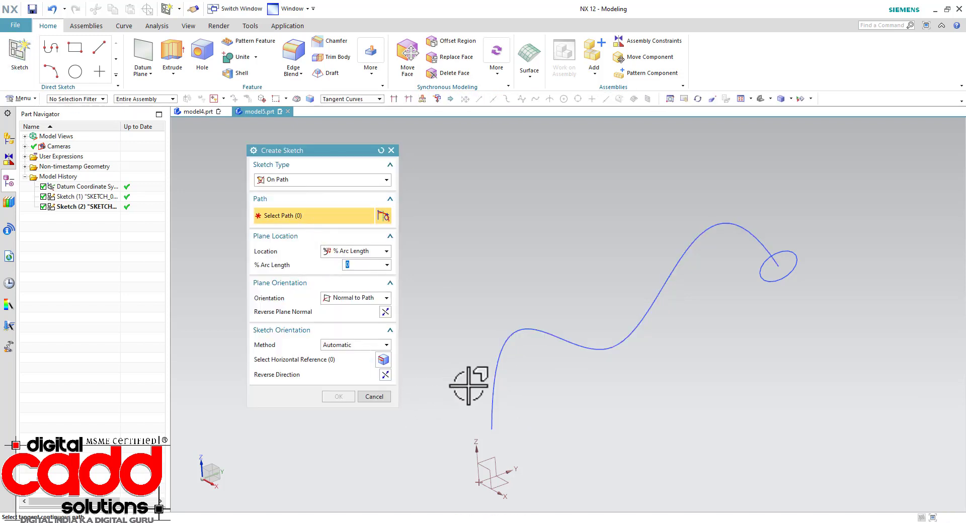
click(492, 380)
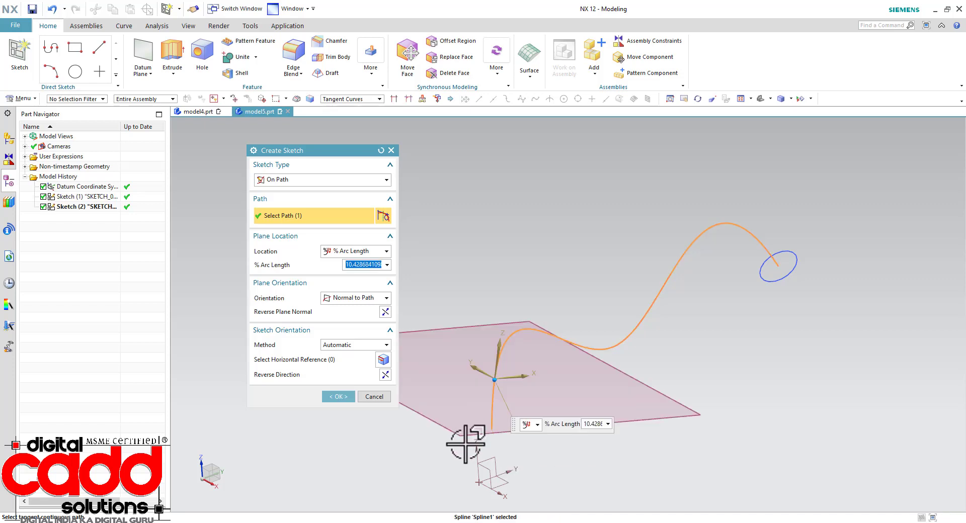
text(0)
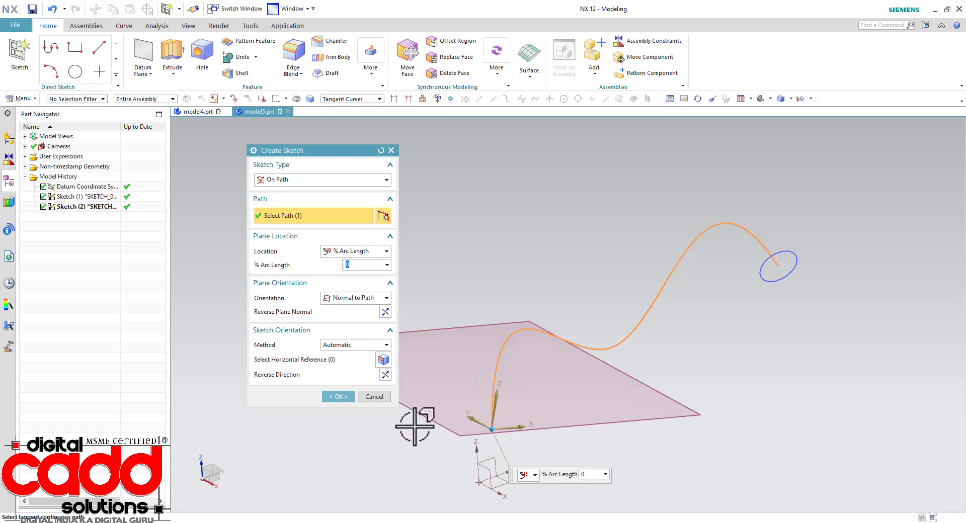
click(338, 396)
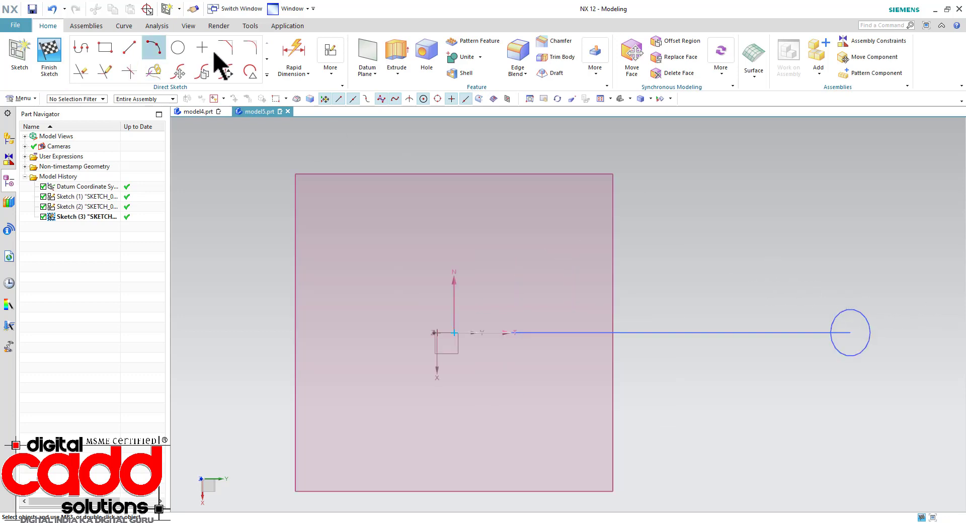
Draw a circle centered on the spline's endpoint nearest the origin and finish the sketch.
click(177, 49)
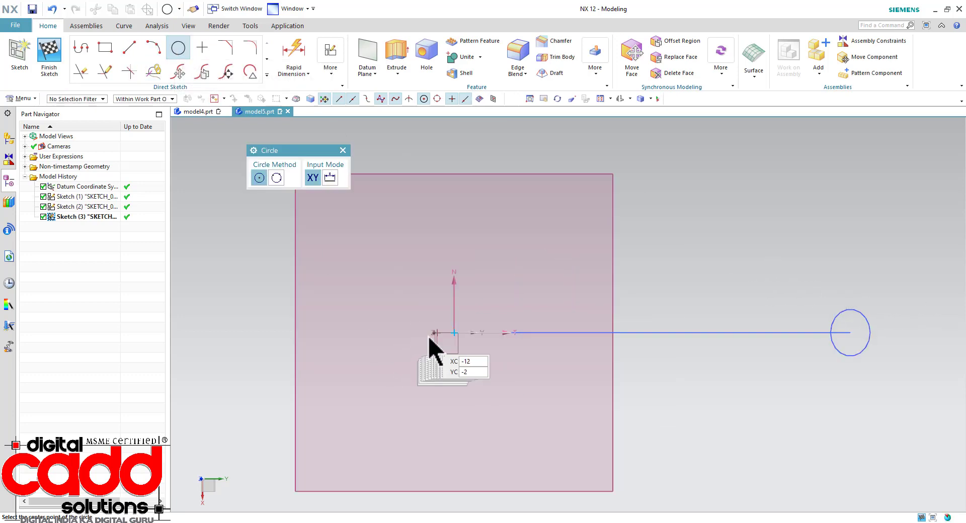
click(454, 332)
click(485, 363)
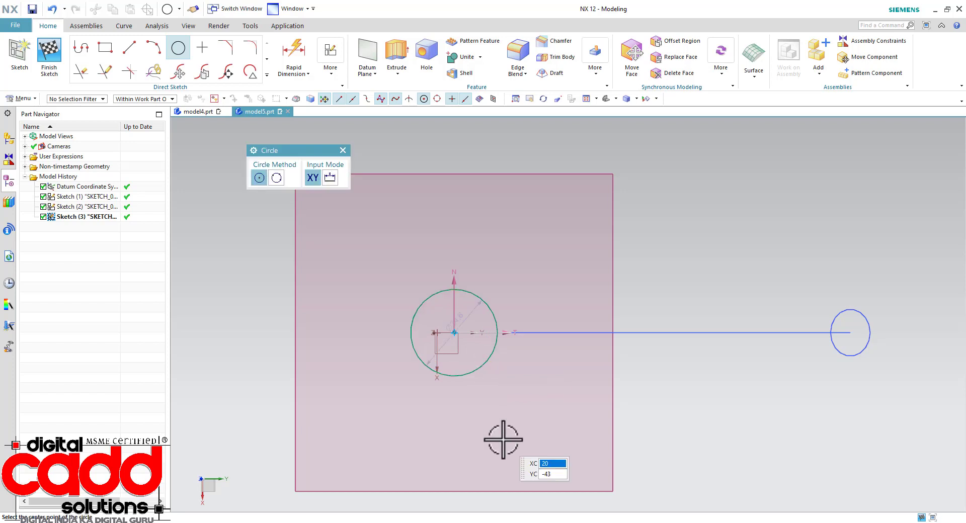
key(Escape)
click(49, 59)
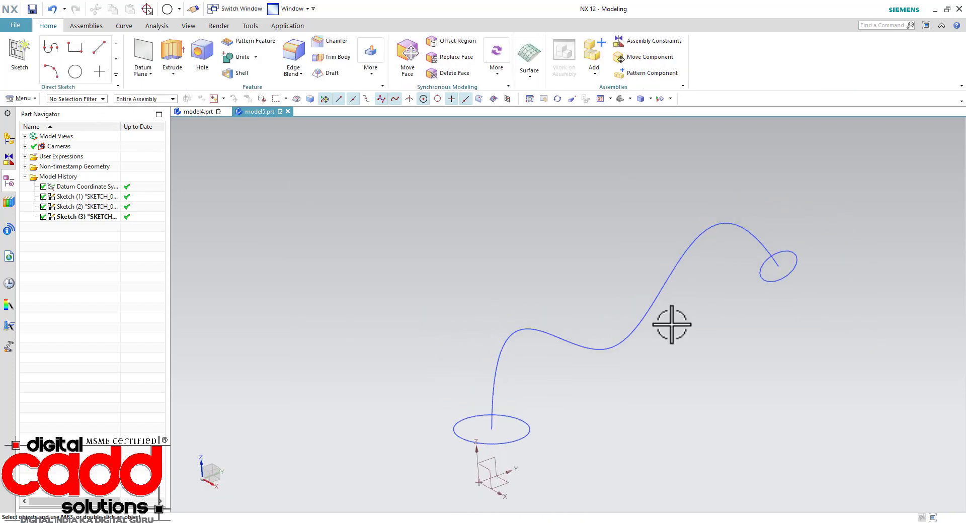
Reopen the spline's sketch, reshape the curve by moving its interior points, and finish the sketch.
mouse_move(711, 341)
middle_down()
mouse_move(711, 383)
mouse_move(726, 356)
mouse_move(681, 330)
mouse_move(694, 356)
middle_up()
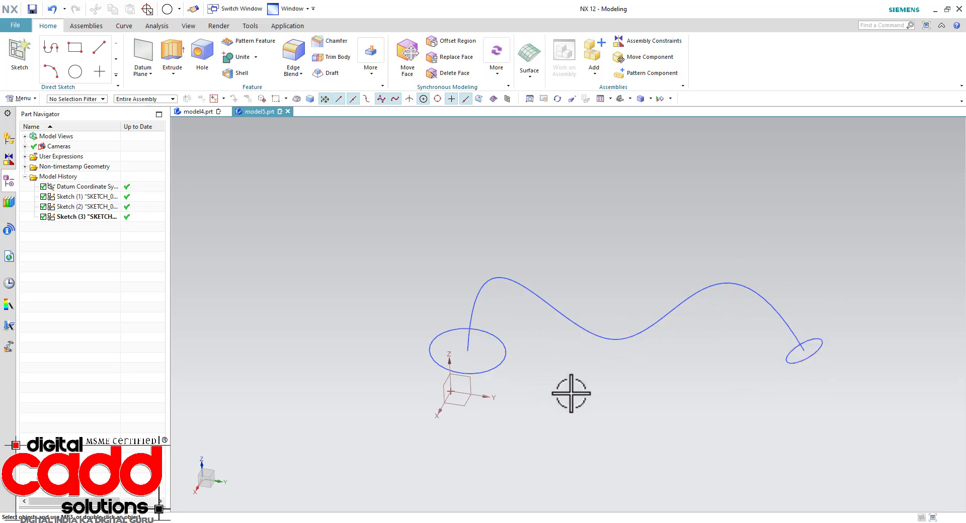
middle_drag(571, 390, 607, 386)
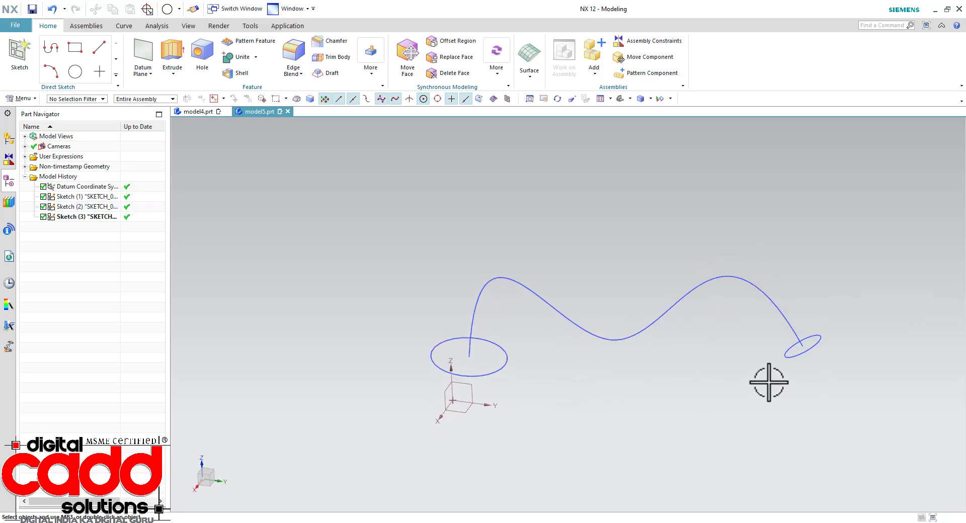
scroll(770, 384, up, 1)
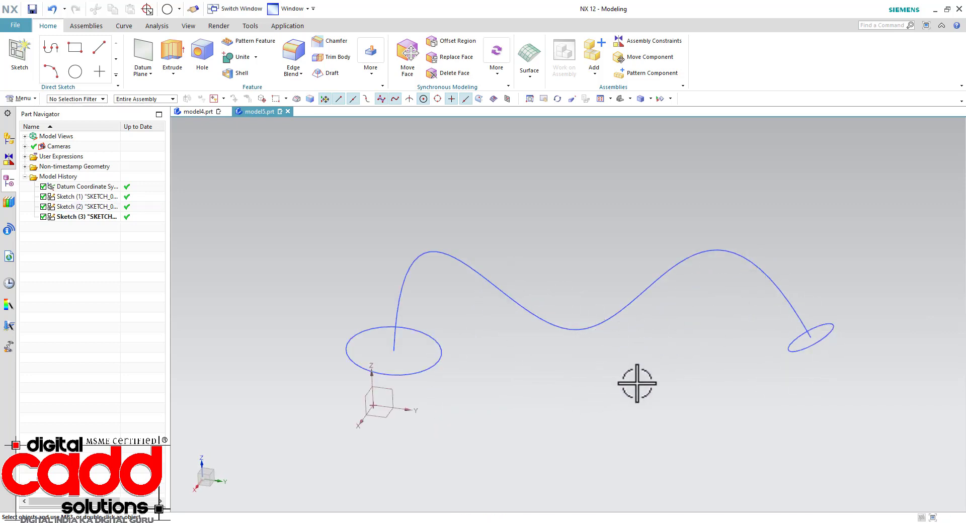
middle_drag(639, 381, 590, 338)
double_click(582, 328)
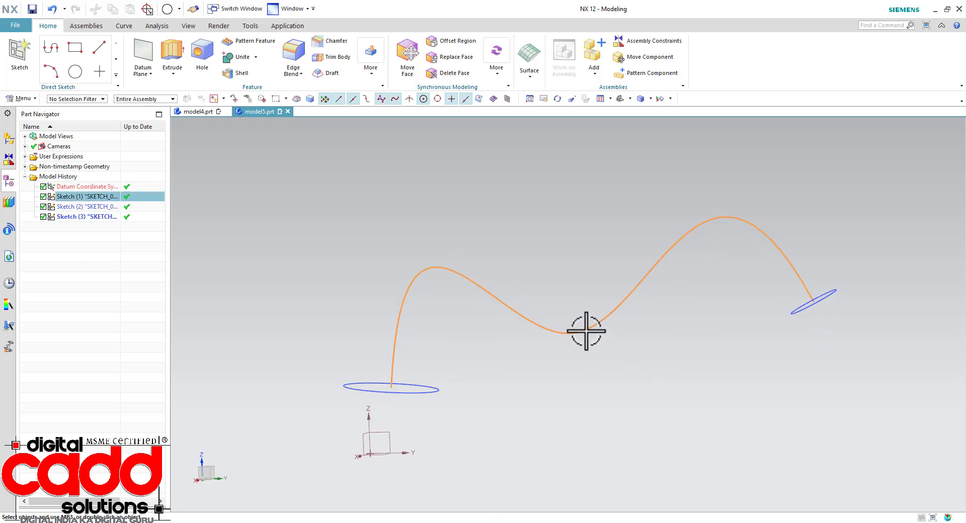
drag(541, 323, 640, 268)
drag(392, 244, 508, 272)
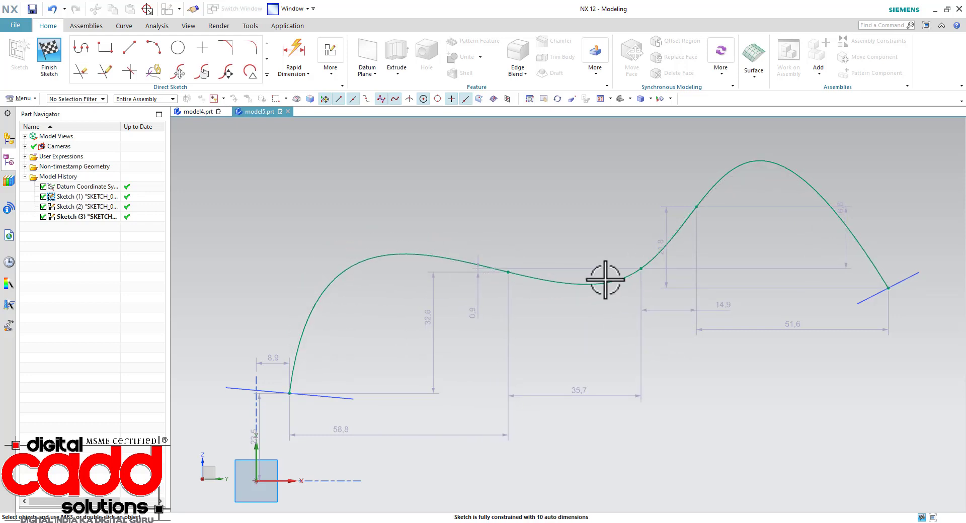
drag(639, 268, 623, 244)
click(49, 55)
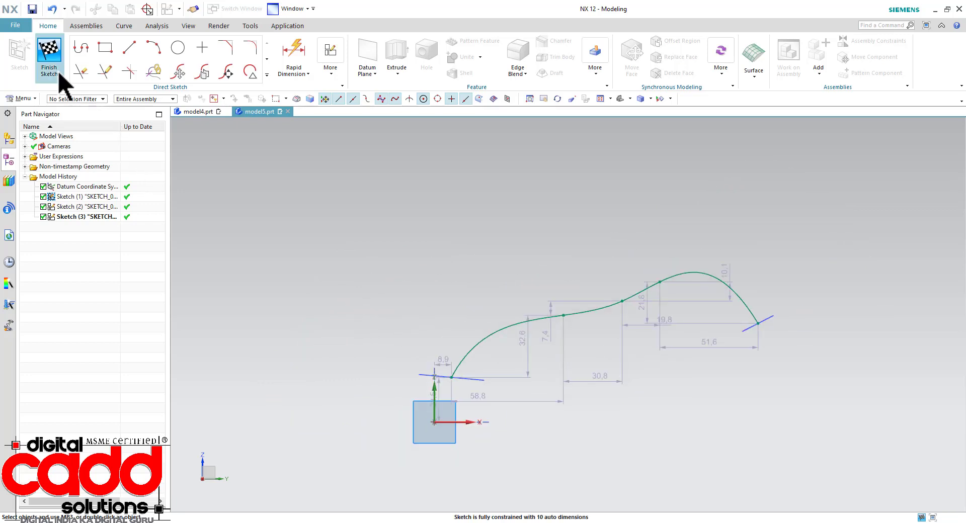
Start a Swept feature and select the circle near the origin and the circle at the spline's far end as two separate section sets.
mouse_move(637, 373)
middle_down()
mouse_move(597, 364)
mouse_move(606, 382)
mouse_move(599, 358)
mouse_move(621, 348)
mouse_move(615, 366)
middle_up()
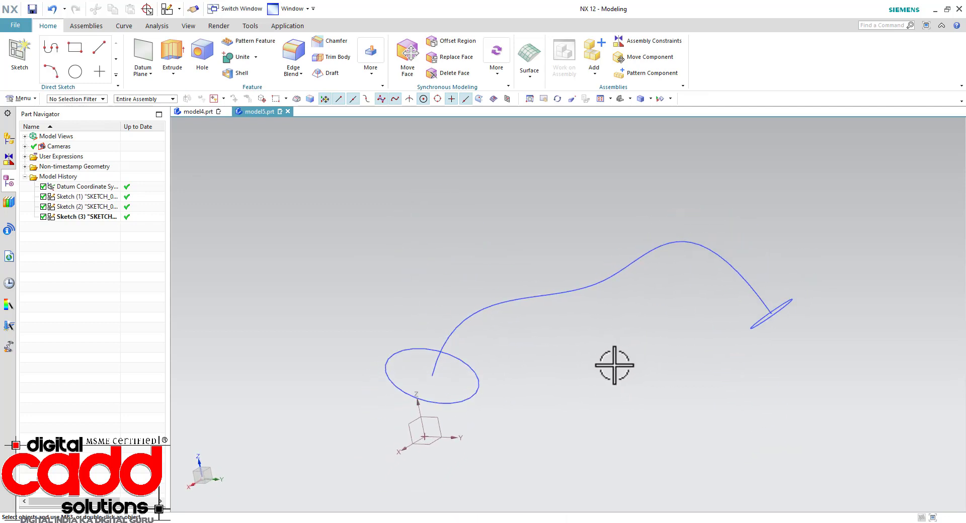
click(22, 99)
mouse_move(35, 155)
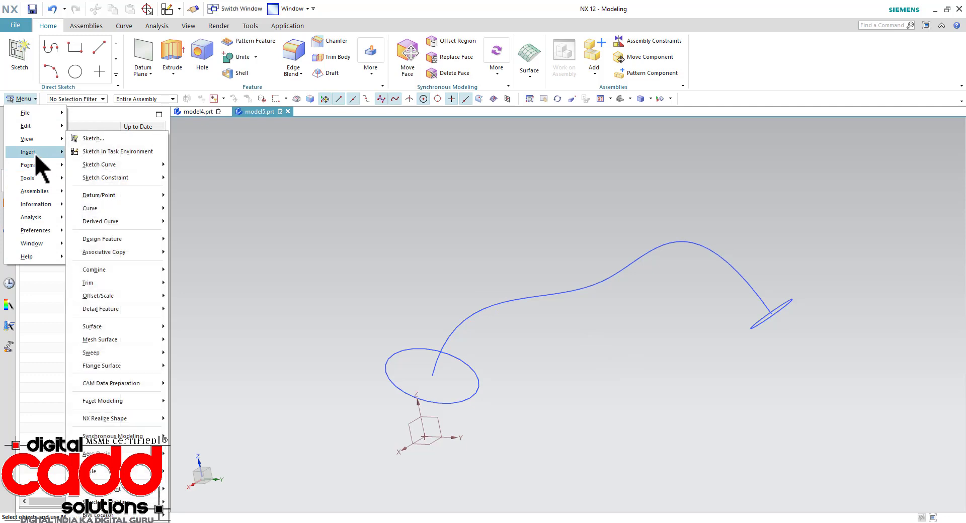
mouse_move(127, 354)
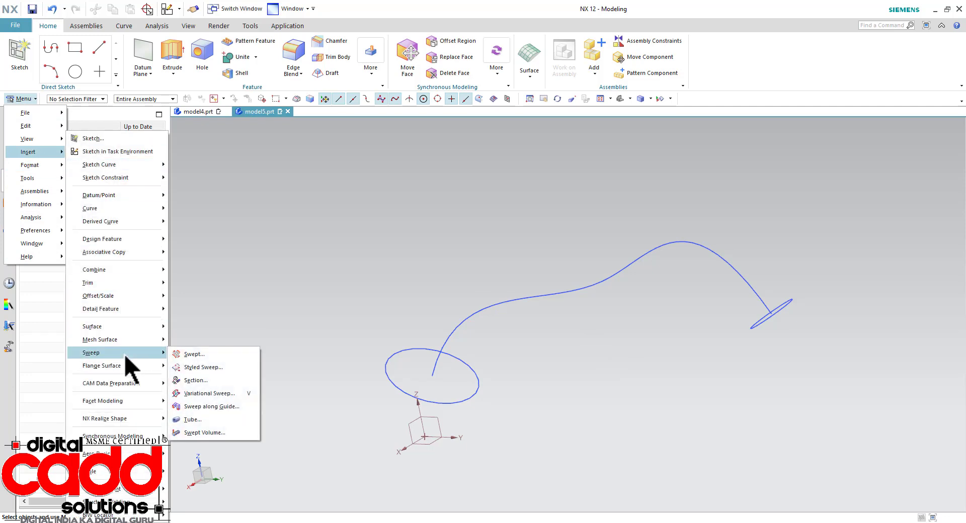
click(190, 354)
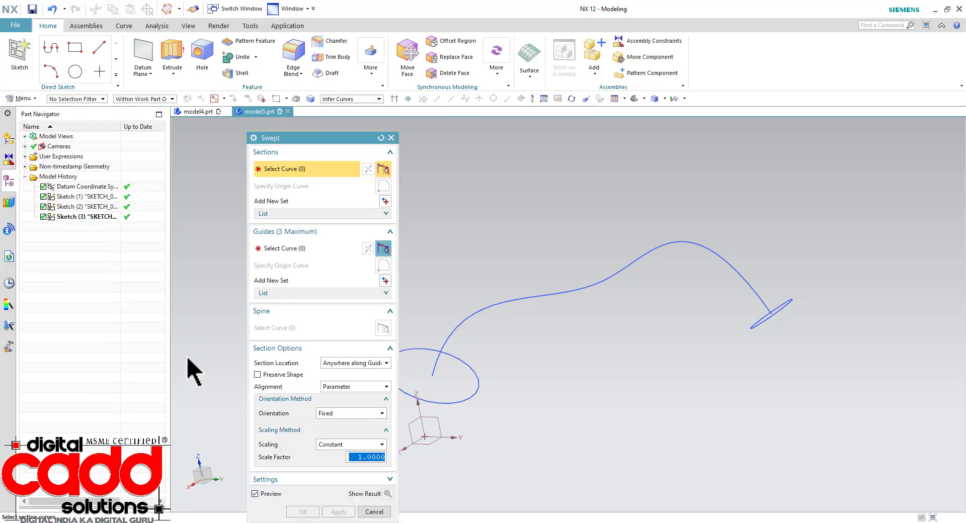
drag(304, 137, 218, 143)
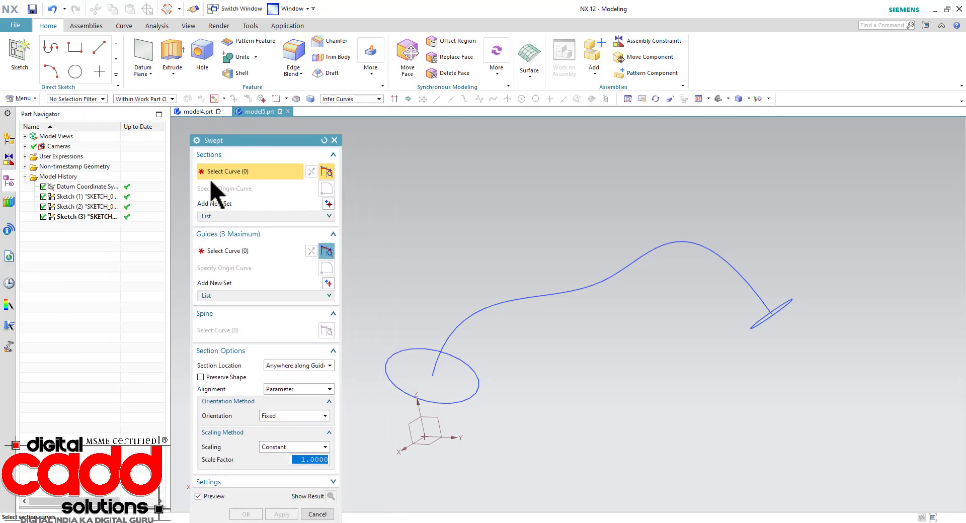
click(460, 400)
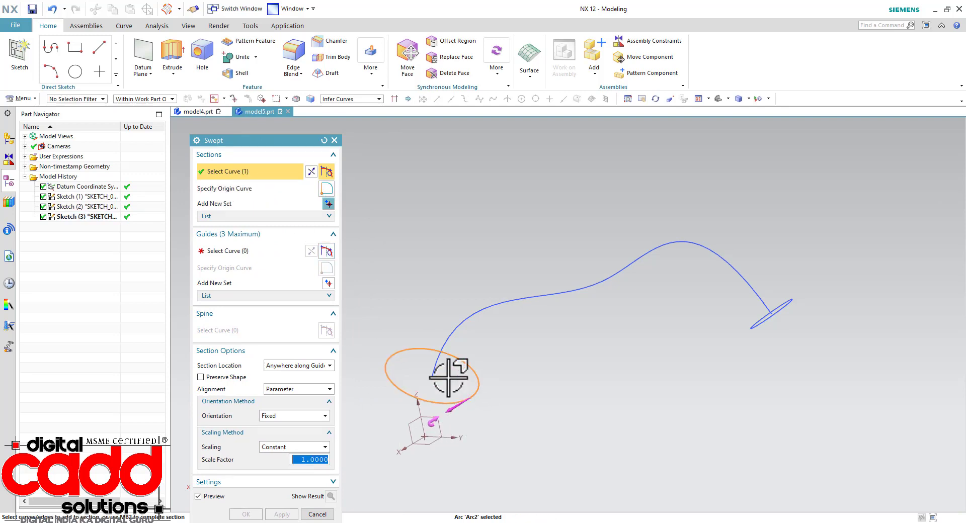
click(329, 204)
middle_drag(765, 349, 727, 330)
click(696, 296)
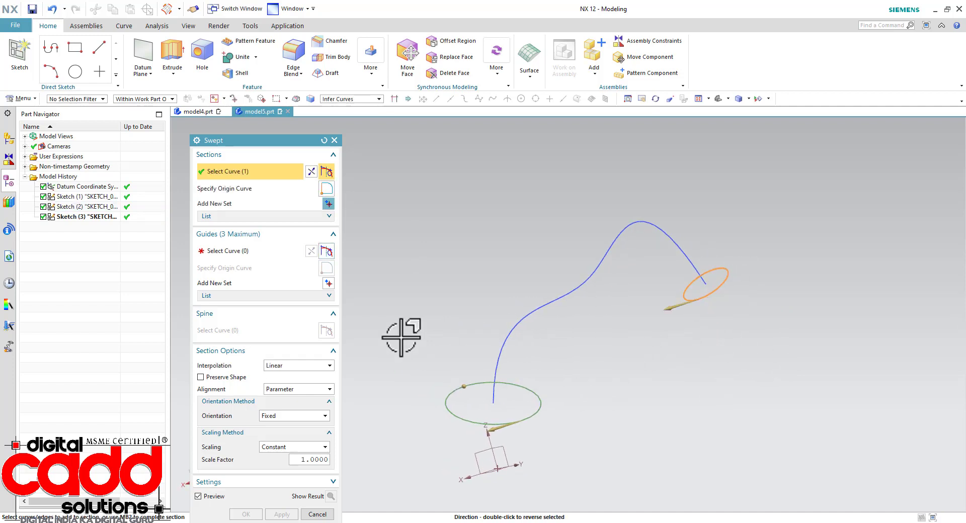
Select the spline as the guide curve and create the swept body with linear interpolation and a fixed orientation.
click(232, 265)
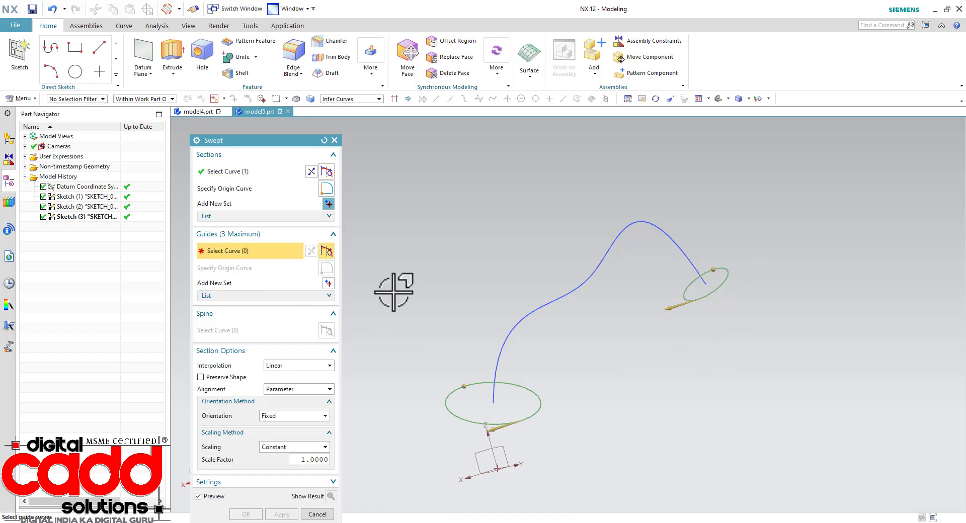
click(548, 300)
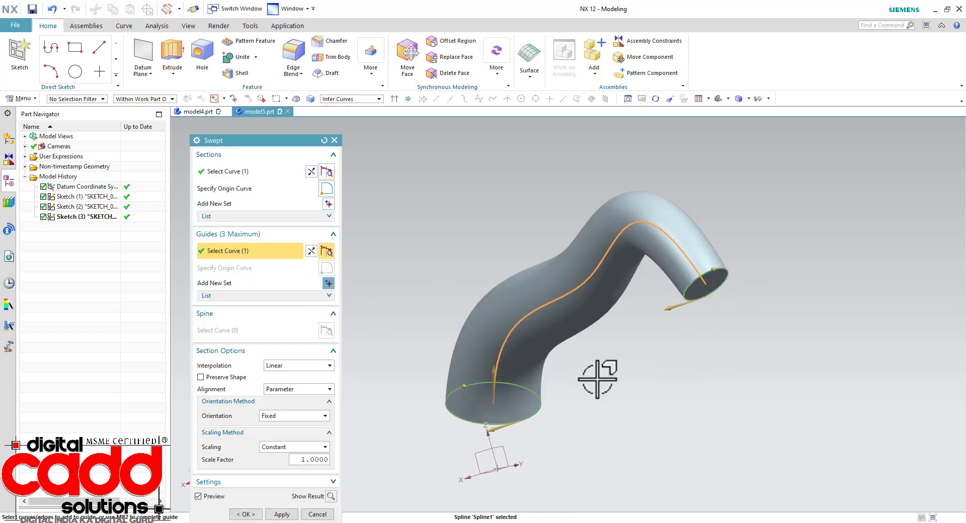
middle_drag(597, 378, 661, 365)
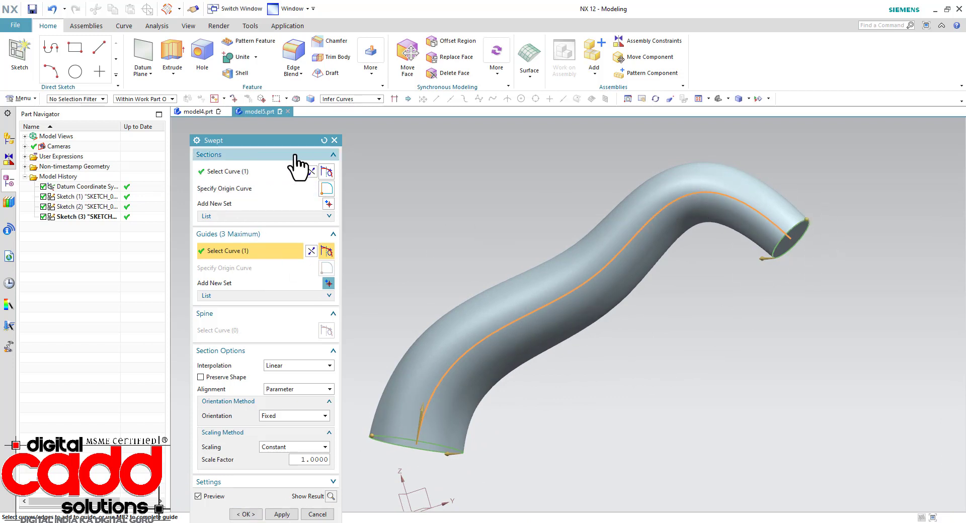
click(249, 514)
middle_drag(557, 427, 632, 395)
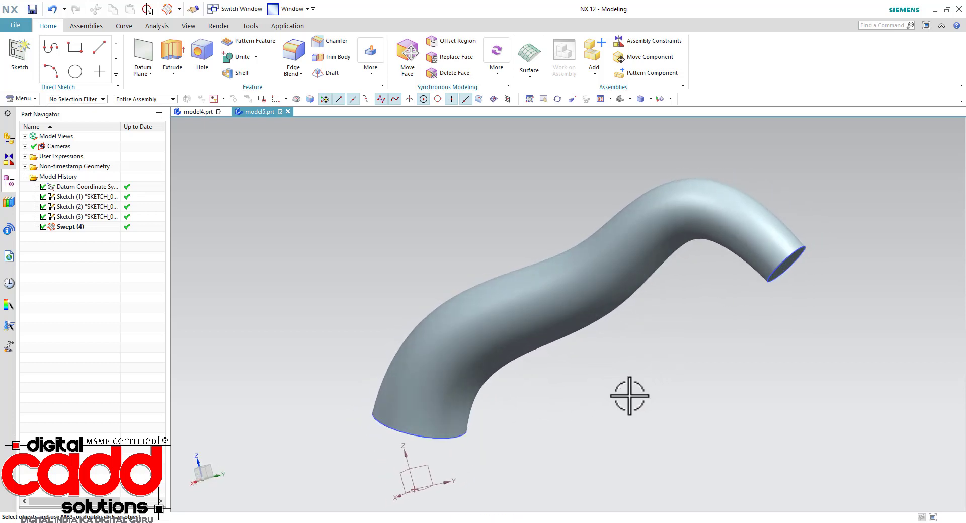
scroll(629, 396, down, 1)
scroll(683, 396, up, 1)
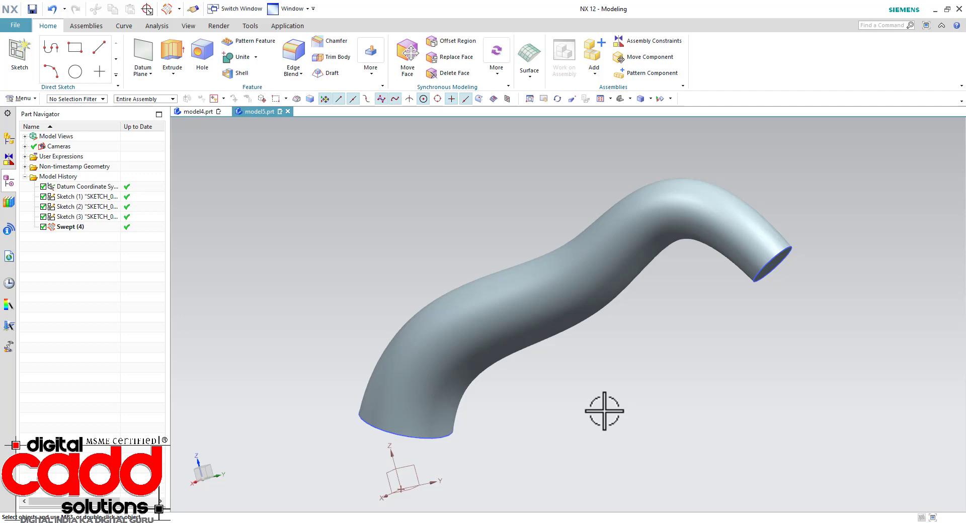
Create a new part file named model6.prt from the Model template in millimeters.
click(16, 25)
click(29, 43)
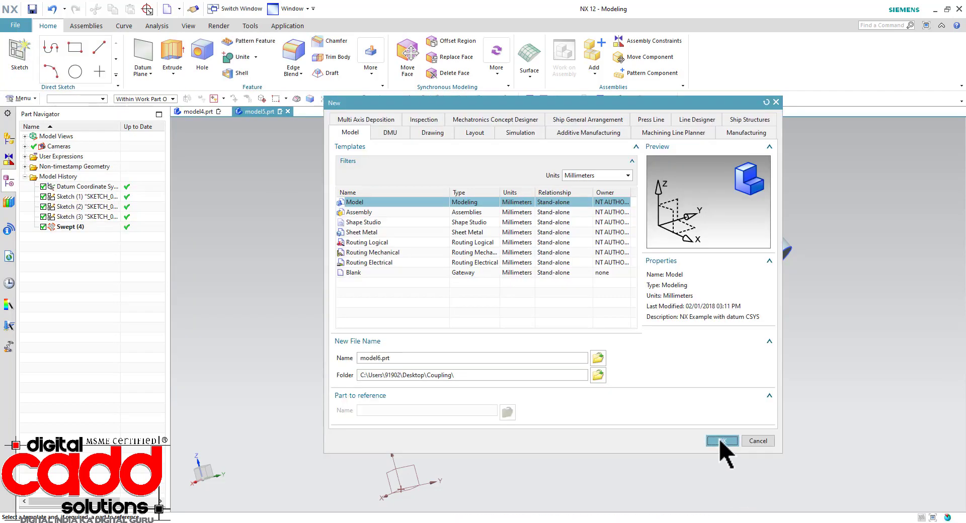
click(722, 441)
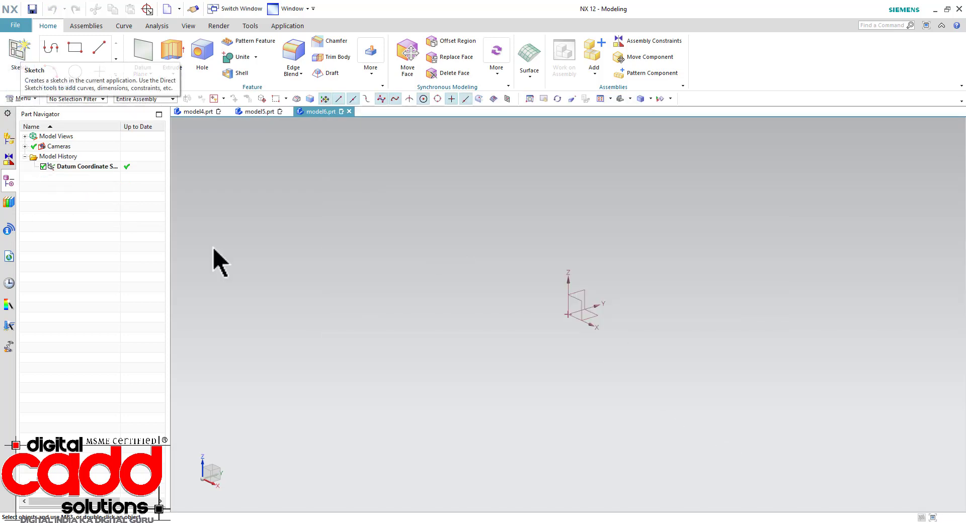
Draw a circle on the YZ plane of the datum coordinate system, centered at the origin.
scroll(611, 301, up, 1)
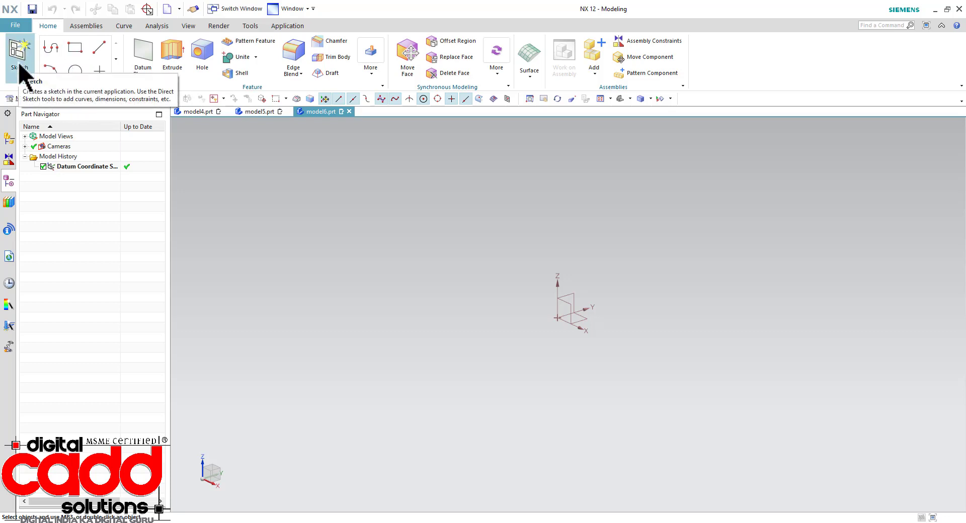
click(75, 71)
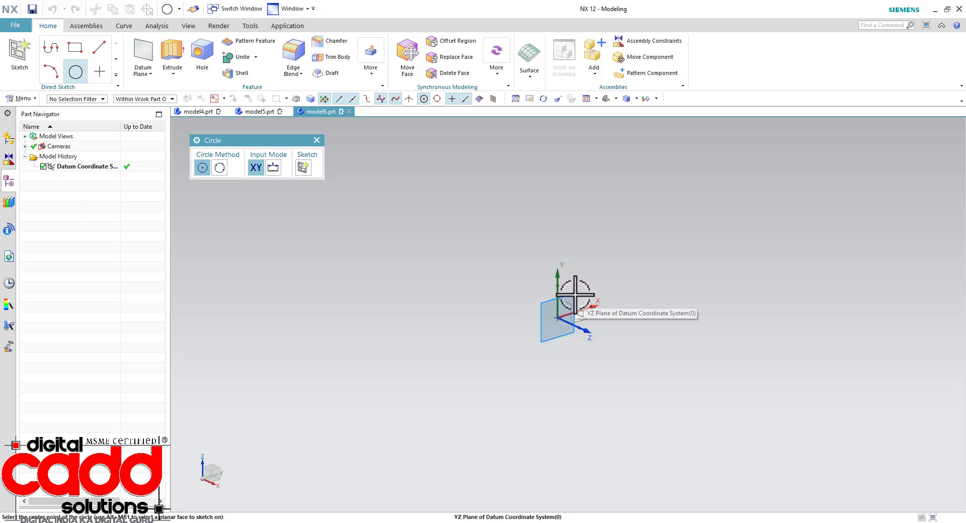
click(574, 295)
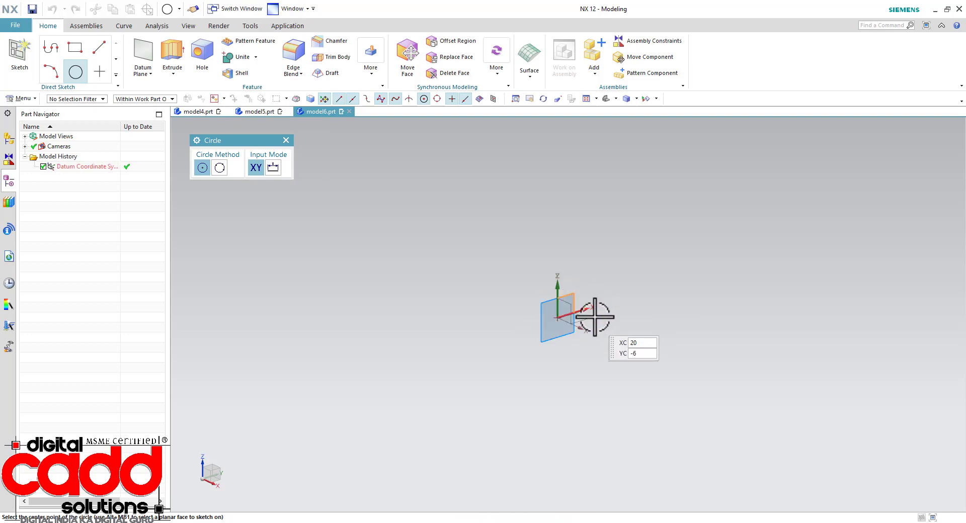
click(558, 318)
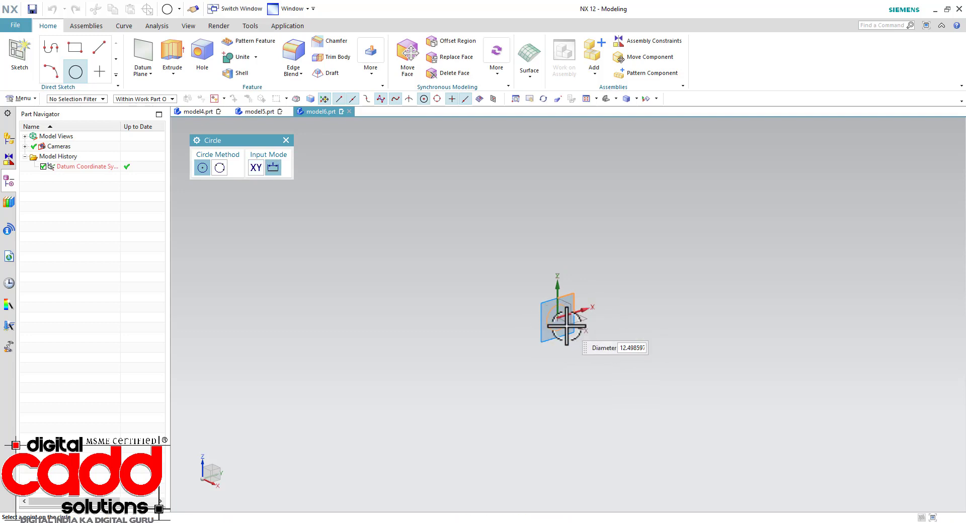
click(584, 359)
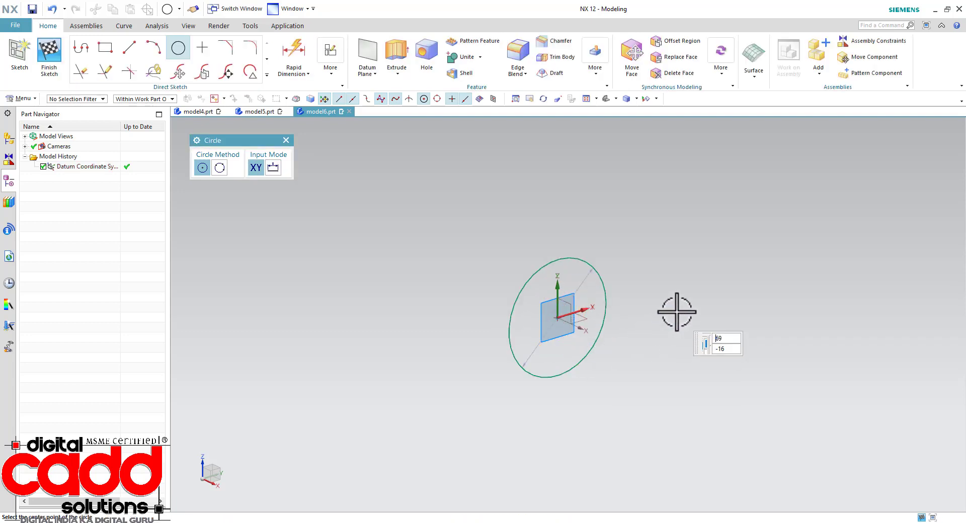
Draw a second, smaller circle in the same sketch, well away from the first along the Y direction, and end the Circle command.
click(795, 244)
click(795, 272)
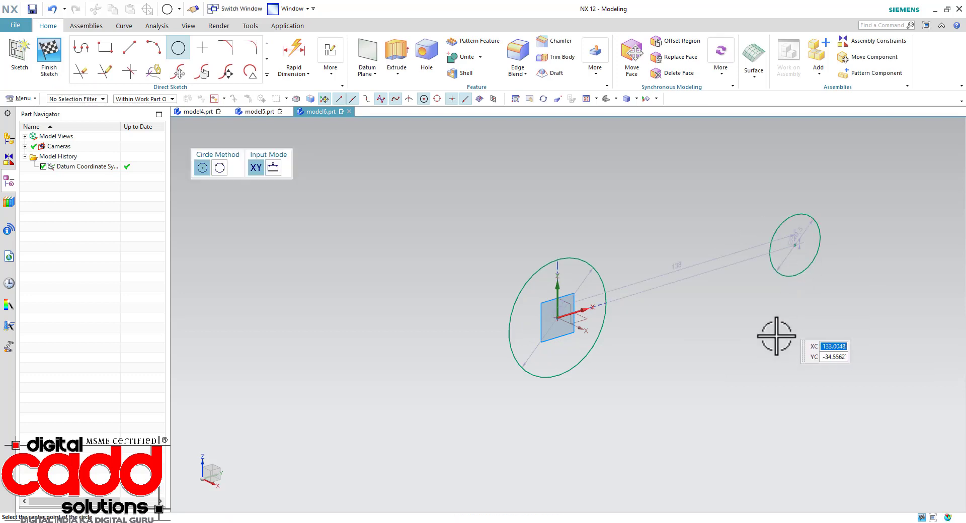
key(Escape)
Orient the view to the sketch and move the smaller circle's center below the sketch's horizontal axis.
scroll(830, 252, up, 1)
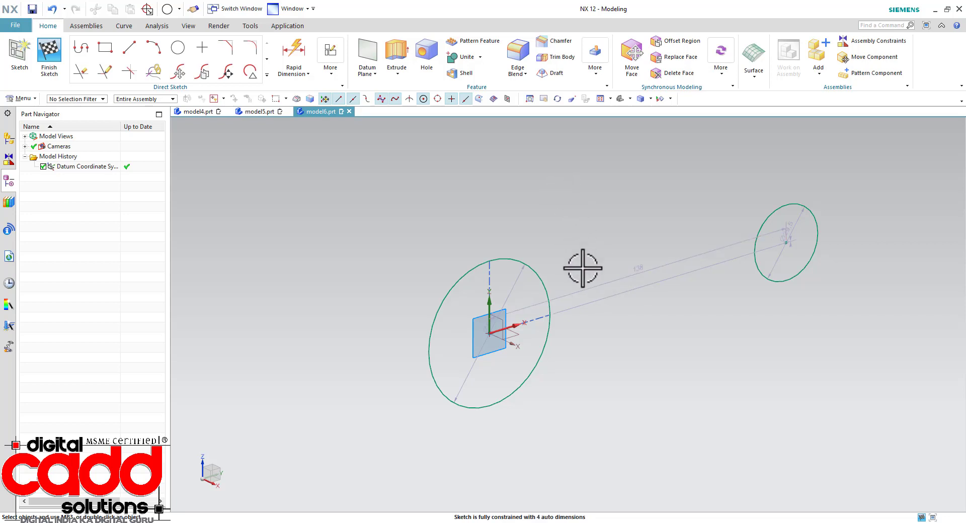
right_click(557, 172)
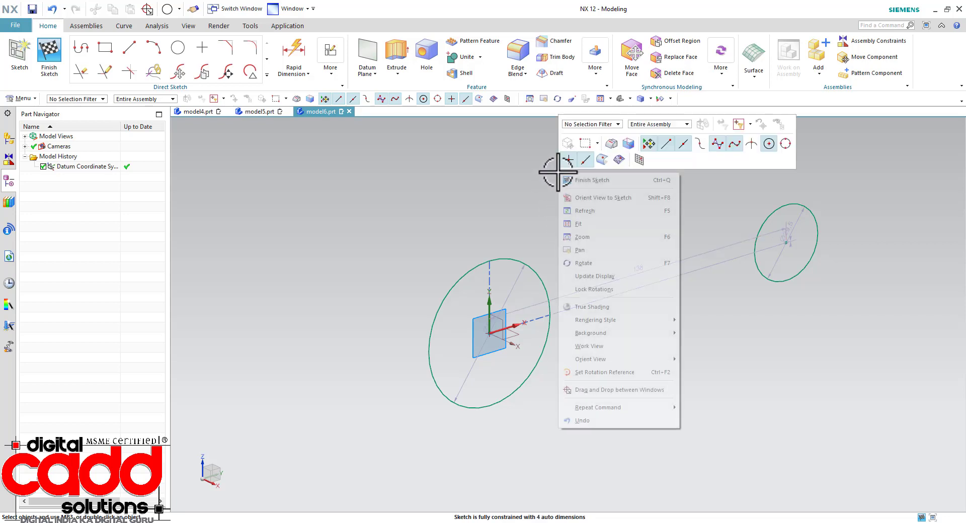
click(602, 198)
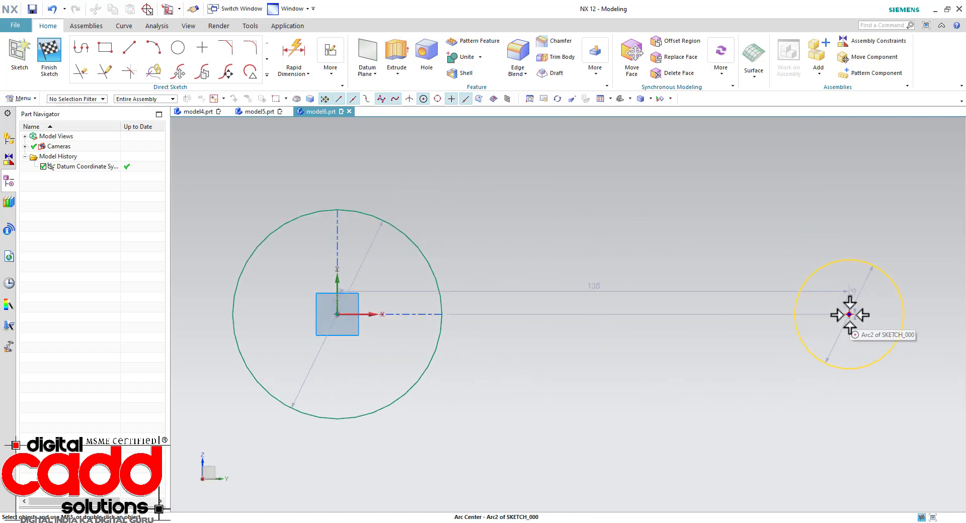
drag(848, 313, 847, 346)
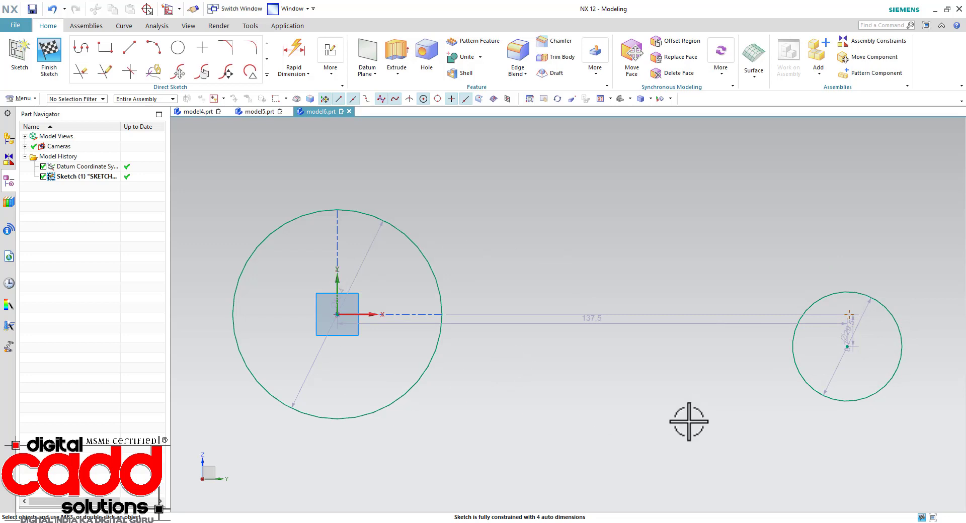
Constrain the smaller circle's center to lie on the sketch's horizontal axis.
click(849, 345)
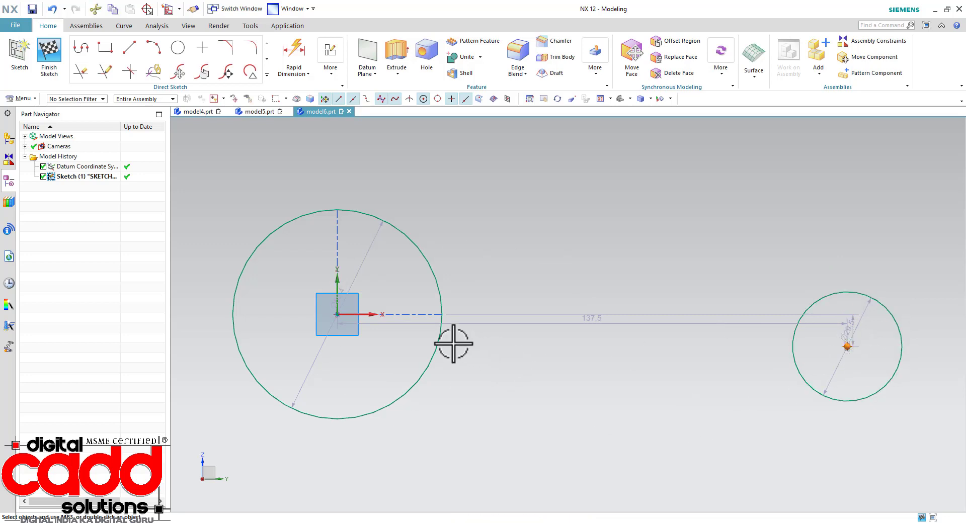
click(378, 315)
click(433, 323)
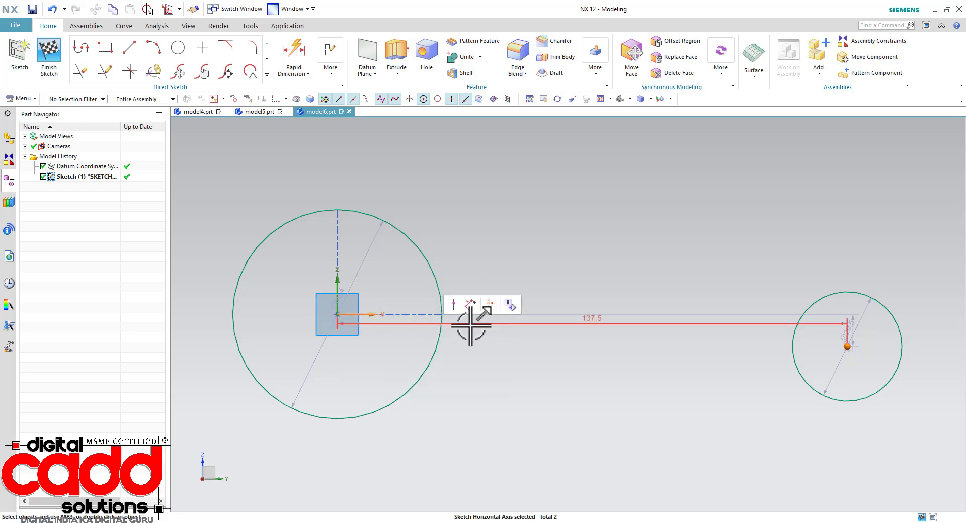
click(453, 305)
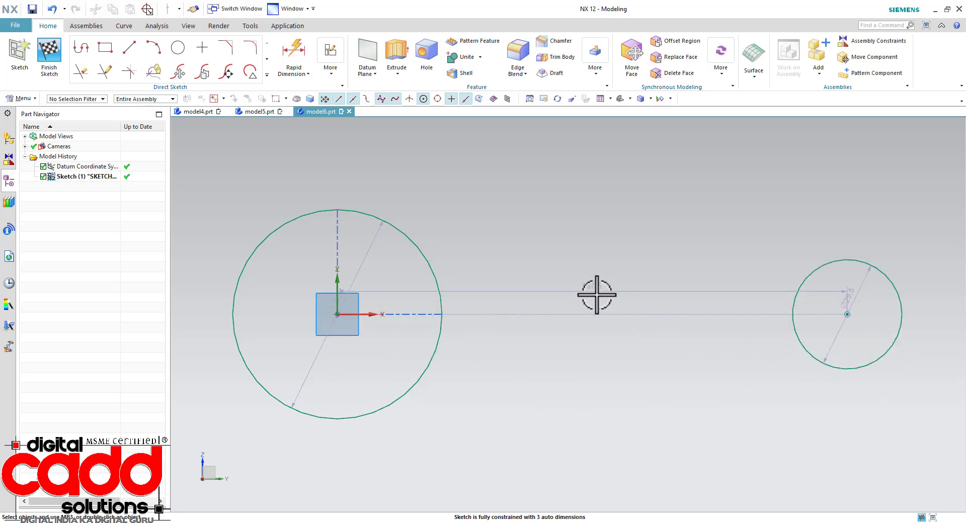
Reposition the center distance dimension below the two circles and set it to 142 mm.
drag(597, 295, 601, 447)
double_click(600, 446)
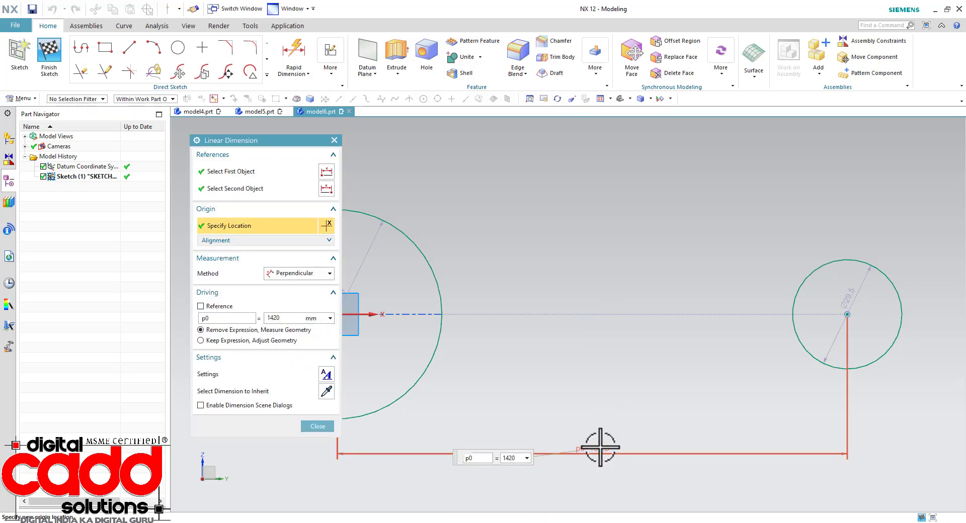
key(Return)
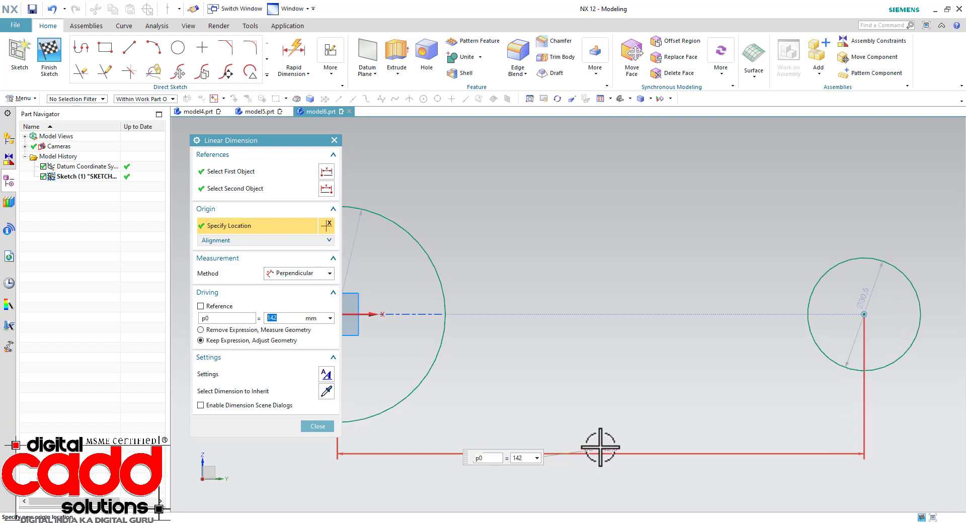
scroll(662, 362, down, 1)
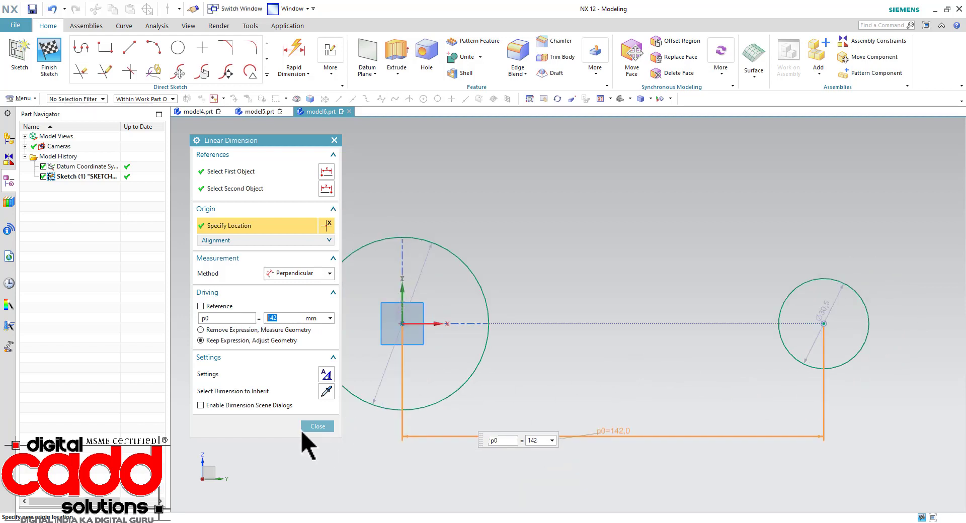
click(317, 426)
Draw two lines joining the larger and smaller circles, one along their upper sides and one along their lower sides.
middle_drag(513, 349, 527, 374)
click(129, 48)
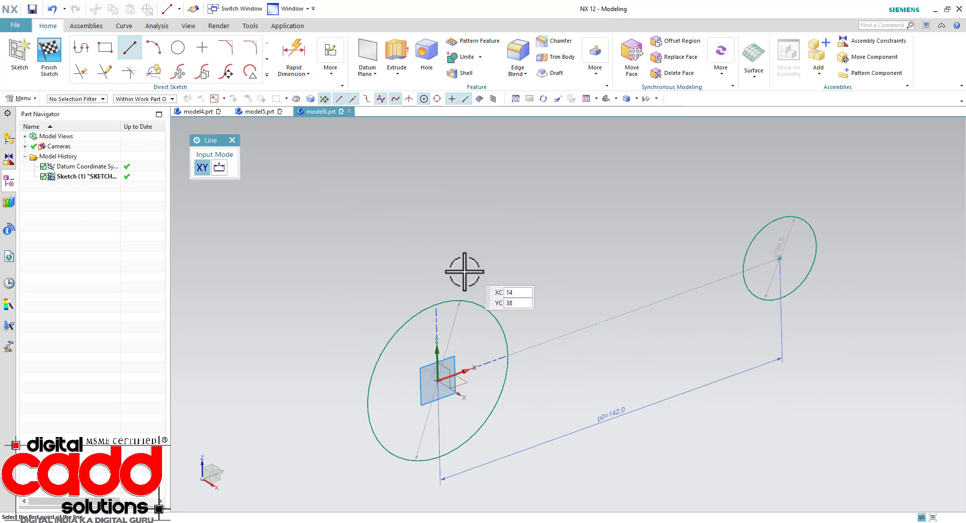
click(429, 307)
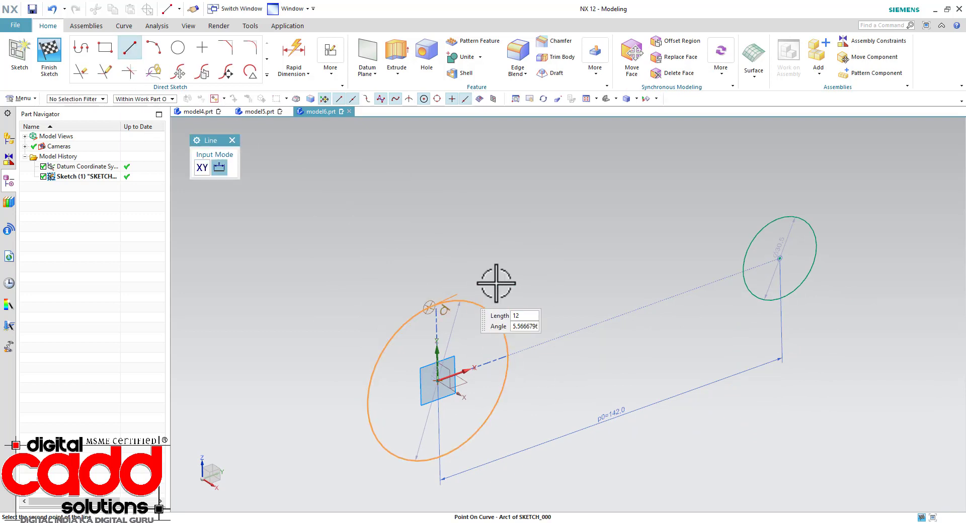
click(781, 218)
click(445, 453)
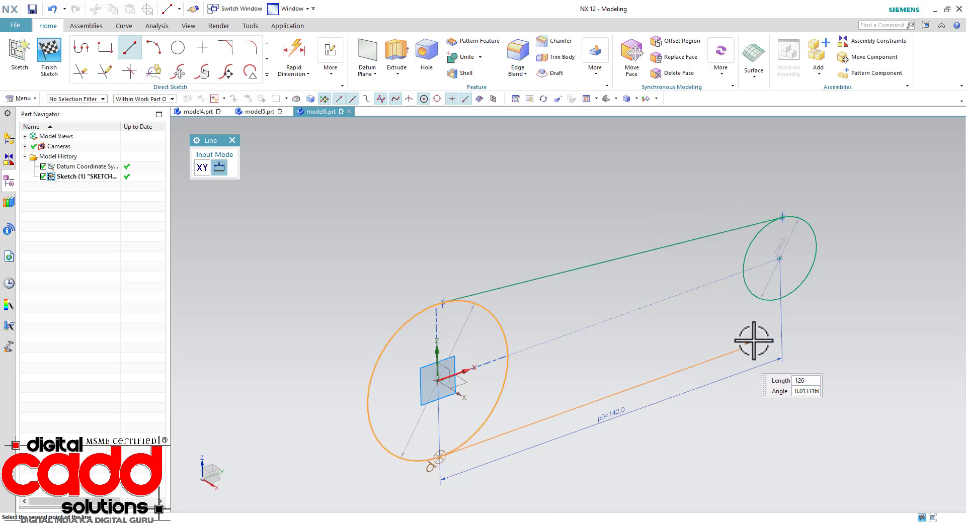
click(790, 294)
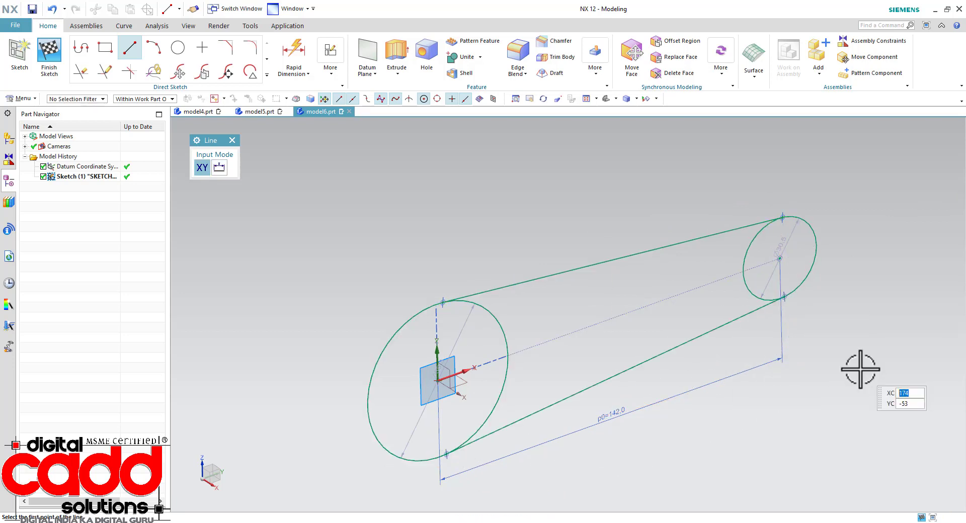
key(Escape)
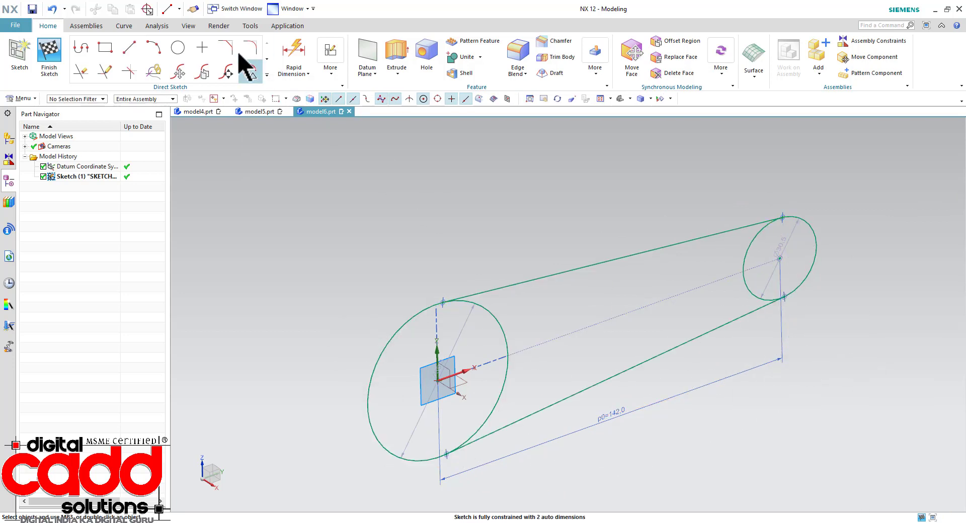
Draw a circle about 32 mm in diameter concentric inside the larger circle and another inside the smaller one, and finish the sketch.
click(178, 48)
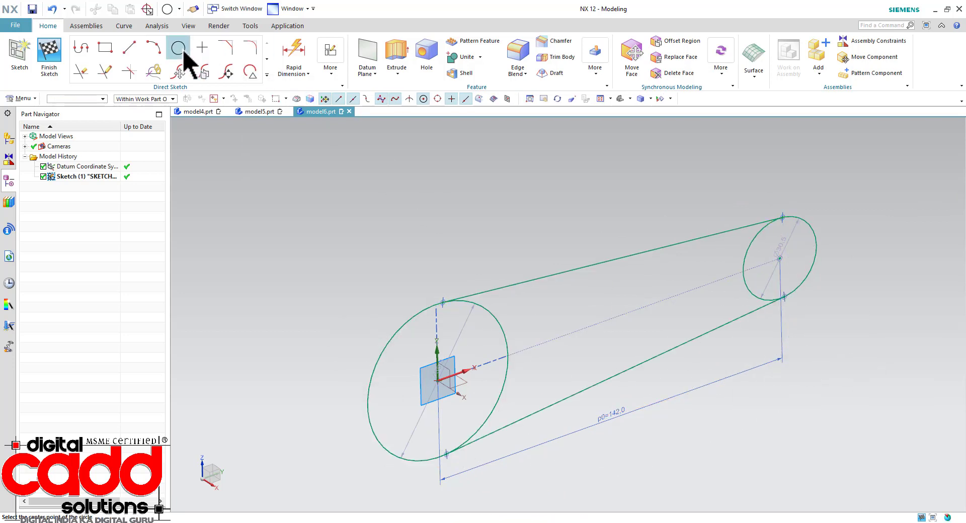
click(438, 382)
click(450, 420)
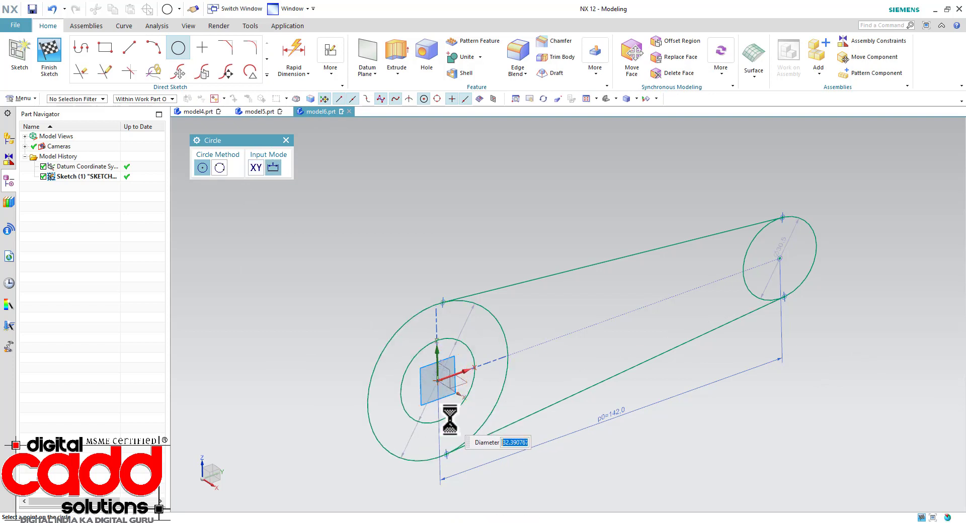
click(779, 259)
click(780, 282)
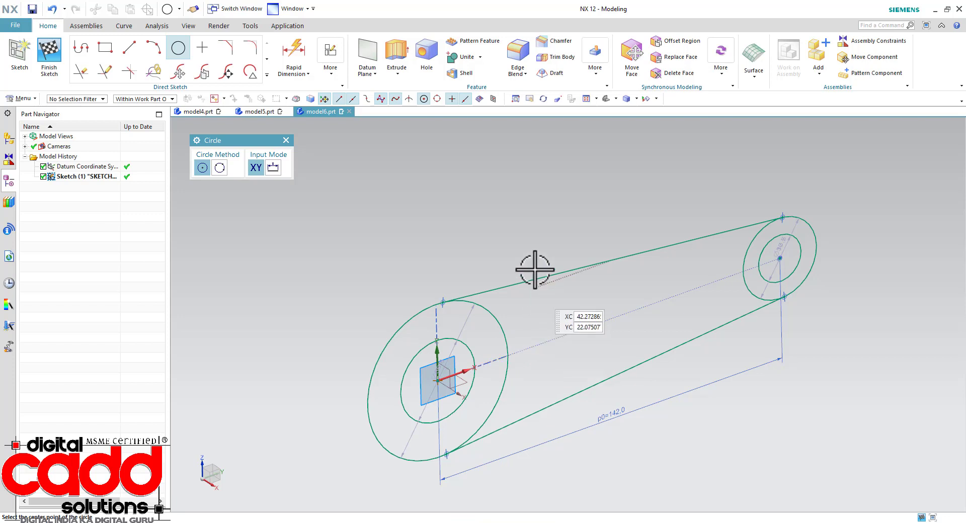
scroll(535, 269, down, 2)
scroll(539, 326, up, 1)
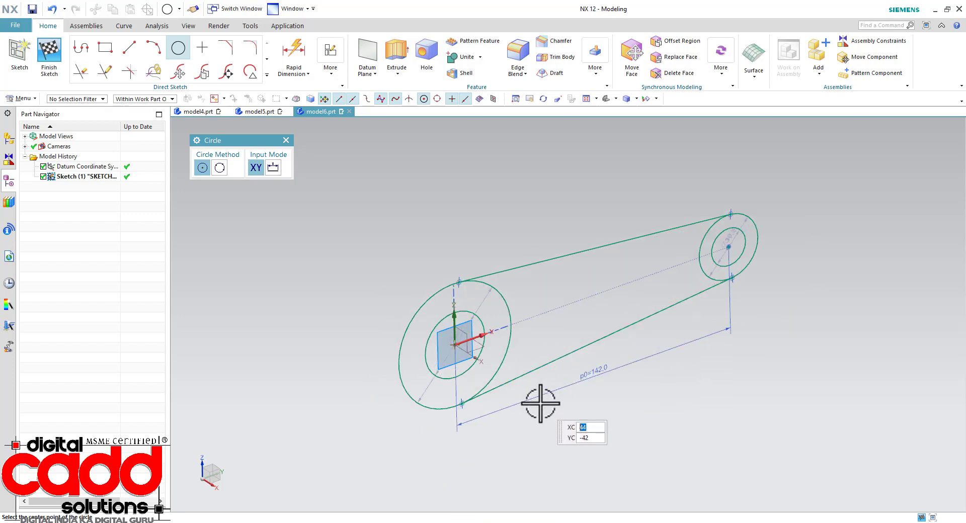
click(52, 75)
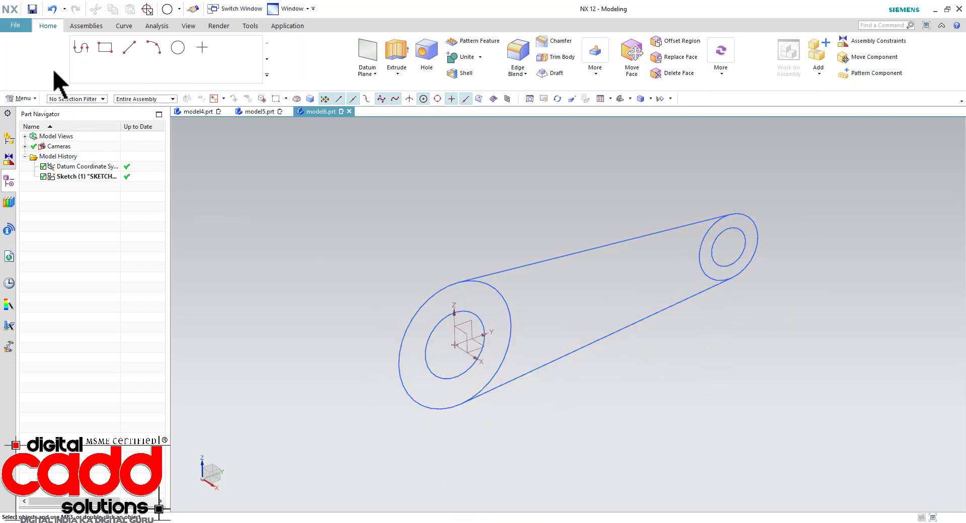
Draw a stepped line profile on the XZ plane from the origin along X, stepping up twice and ending with a short downward line.
scroll(614, 276, down, 1)
scroll(584, 346, down, 1)
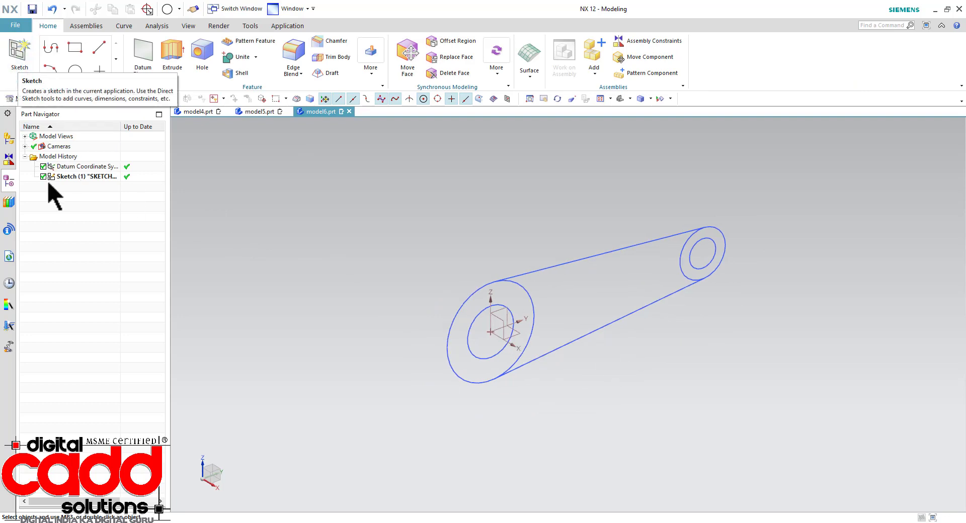
scroll(690, 366, up, 1)
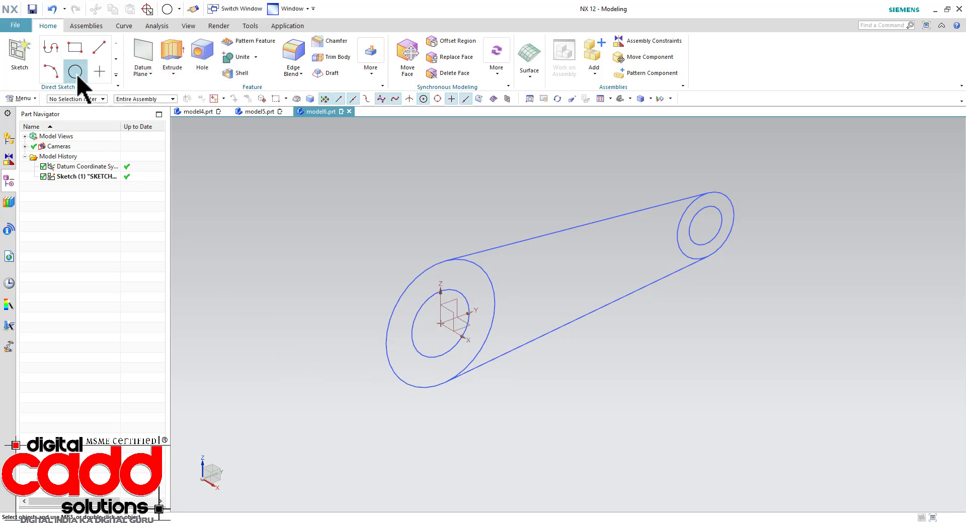
click(50, 49)
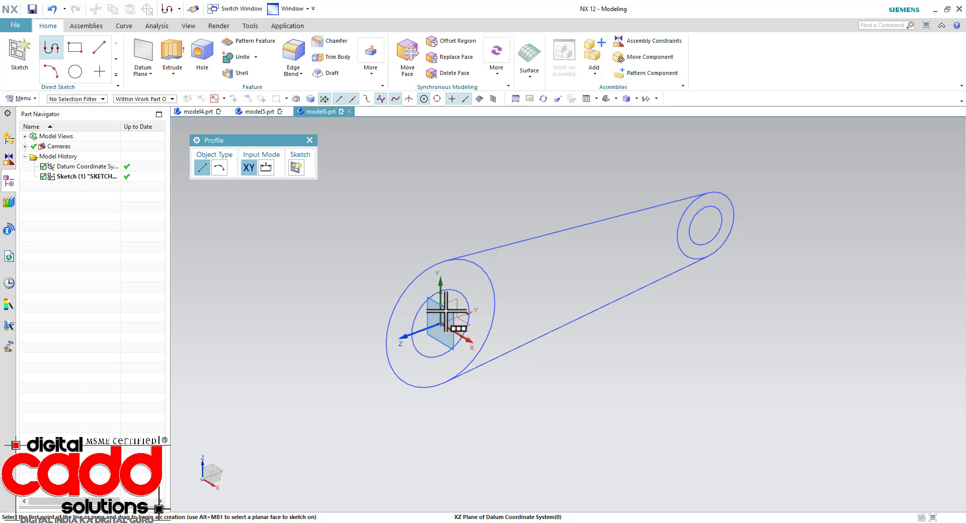
click(445, 309)
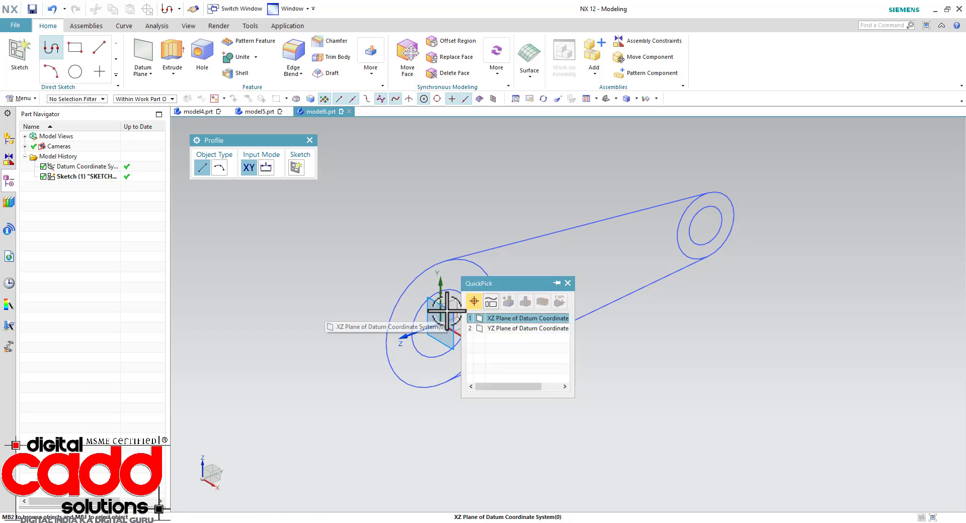
click(498, 320)
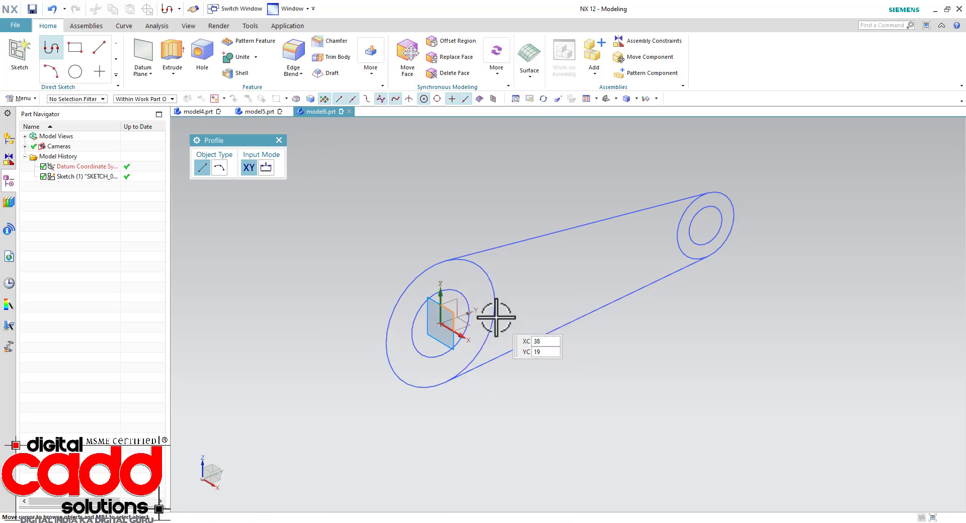
click(441, 324)
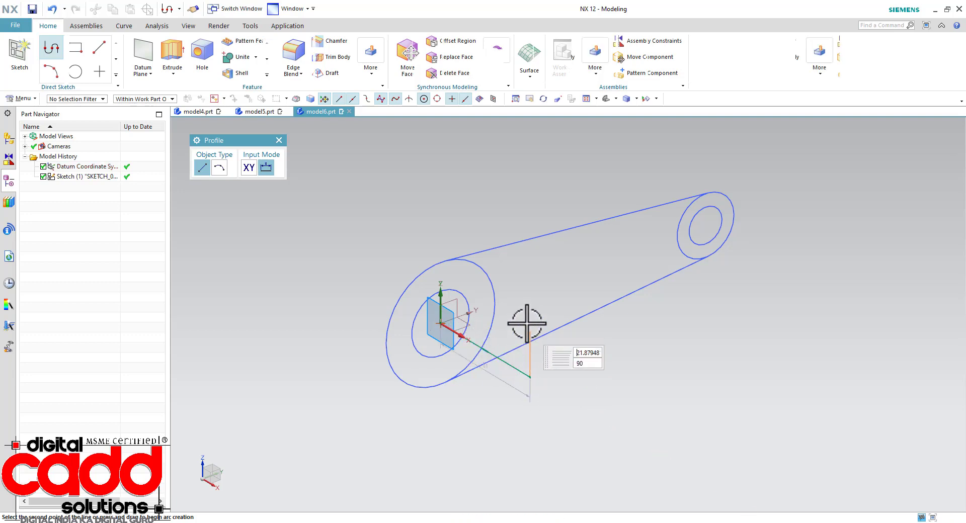
click(531, 291)
click(632, 351)
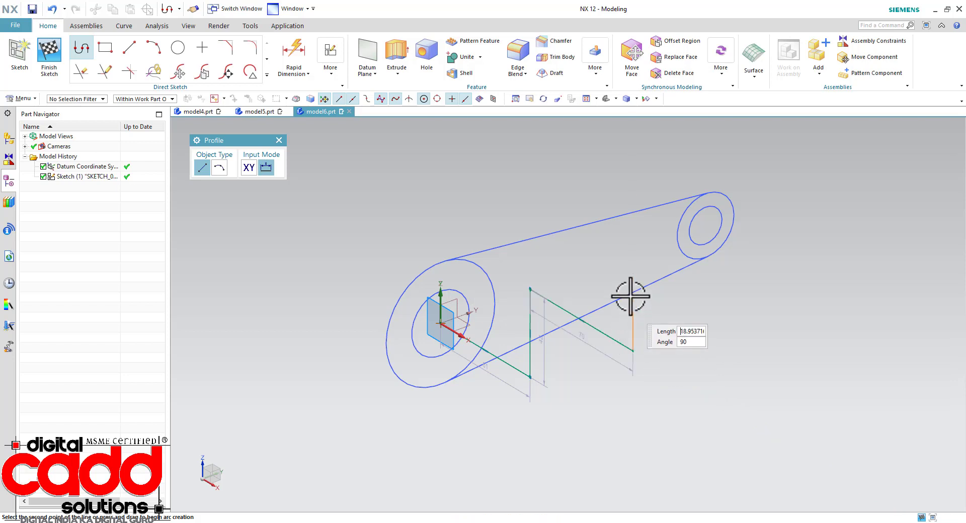
click(633, 259)
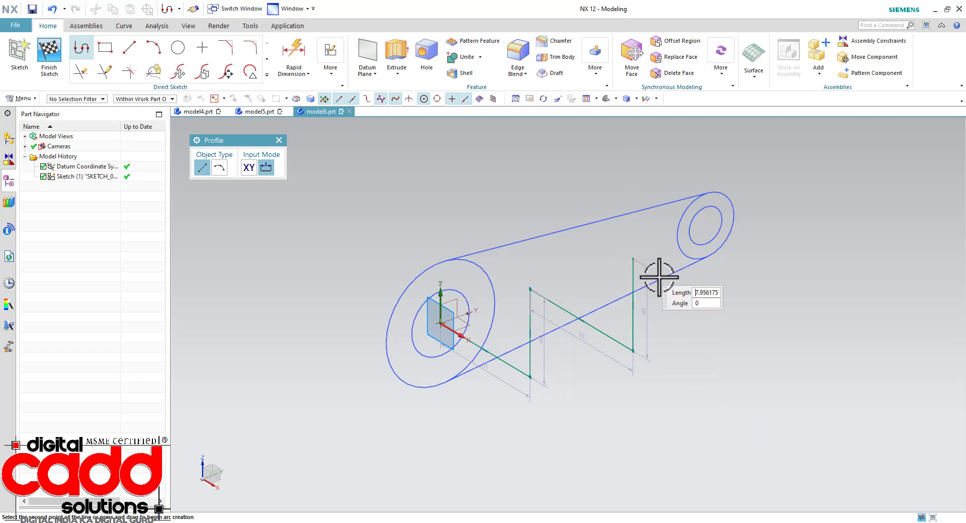
click(728, 315)
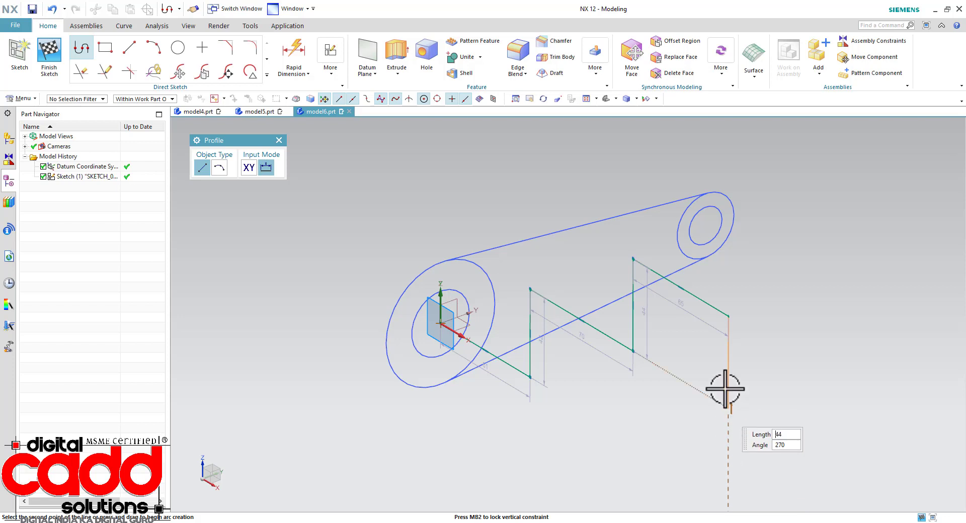
click(728, 362)
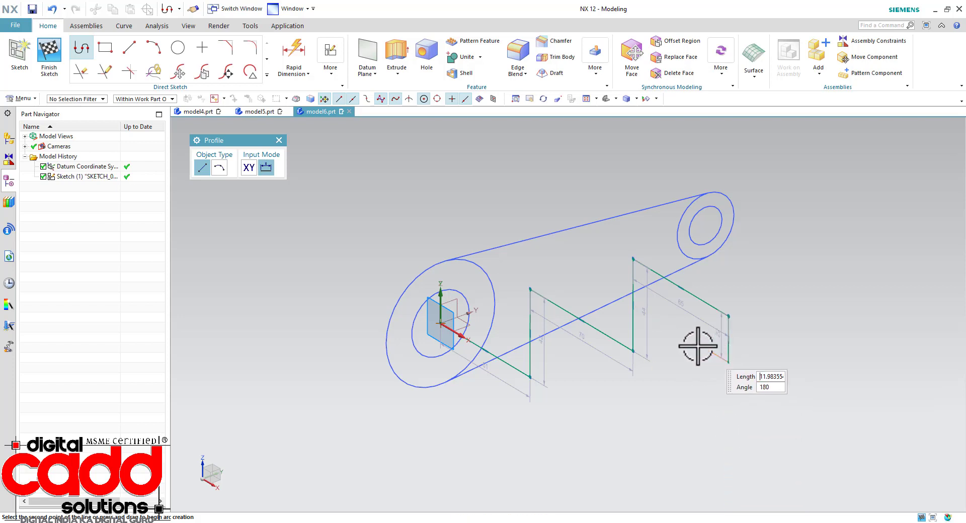
Continue the profile back toward the Z axis, stepping down twice, and close it at the origin with a vertical line about 20 mm long.
click(671, 328)
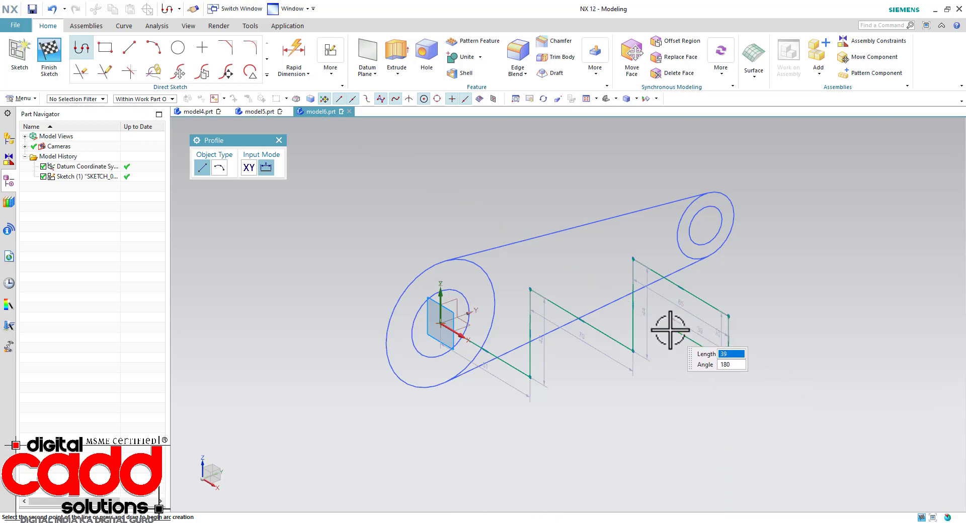
click(671, 395)
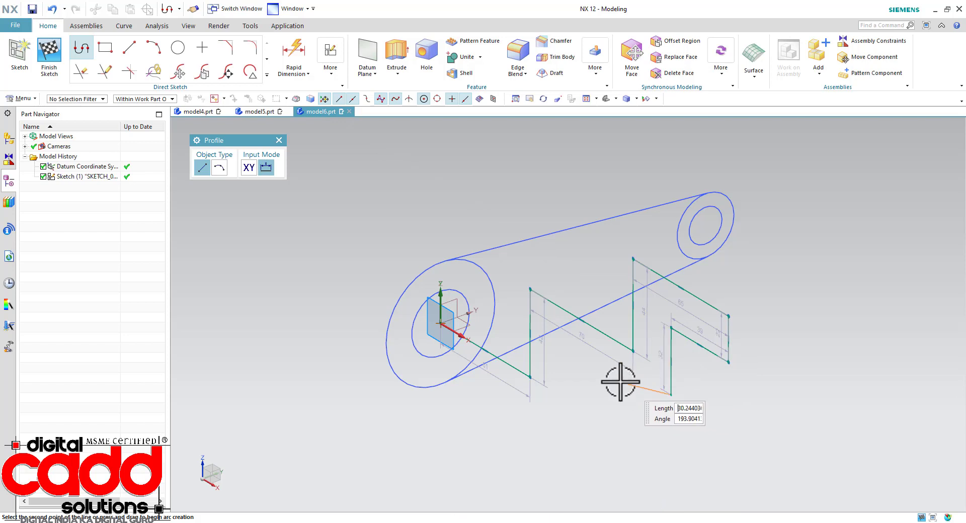
click(581, 340)
click(582, 435)
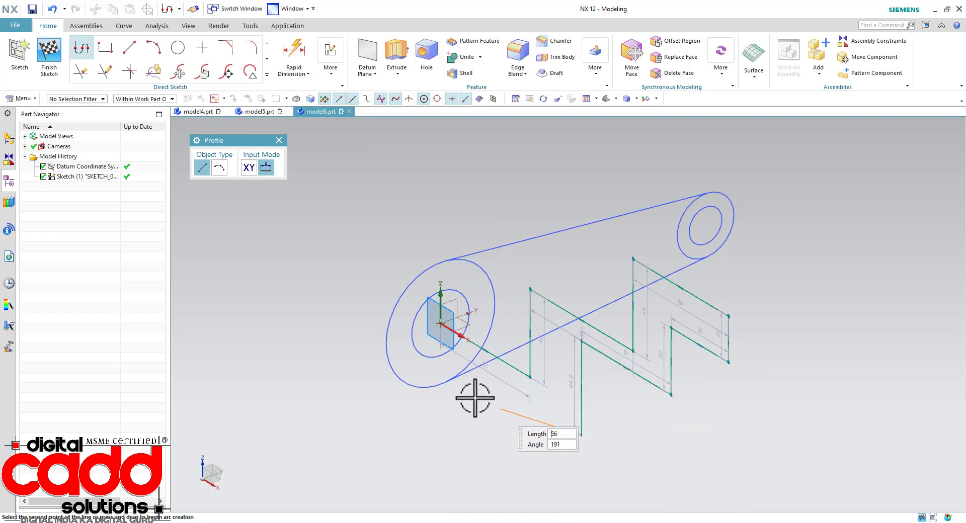
click(440, 365)
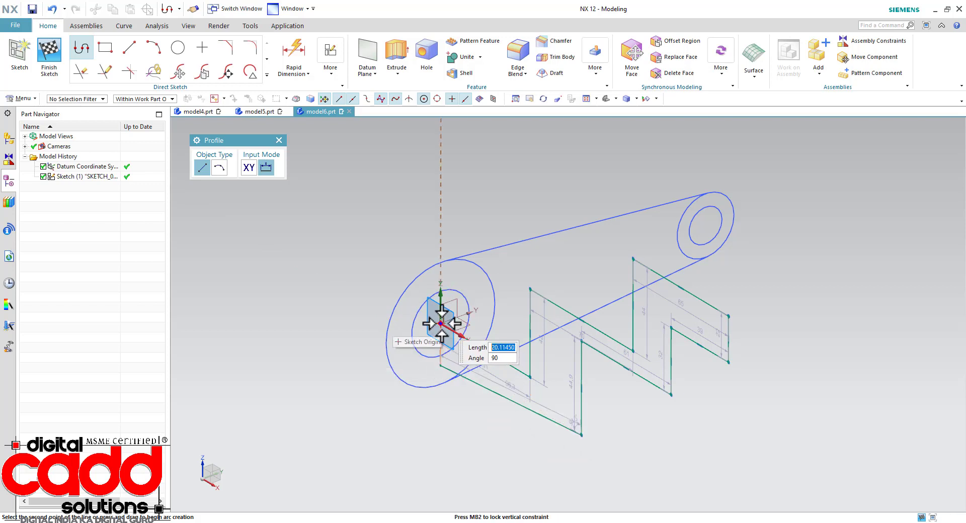
click(441, 324)
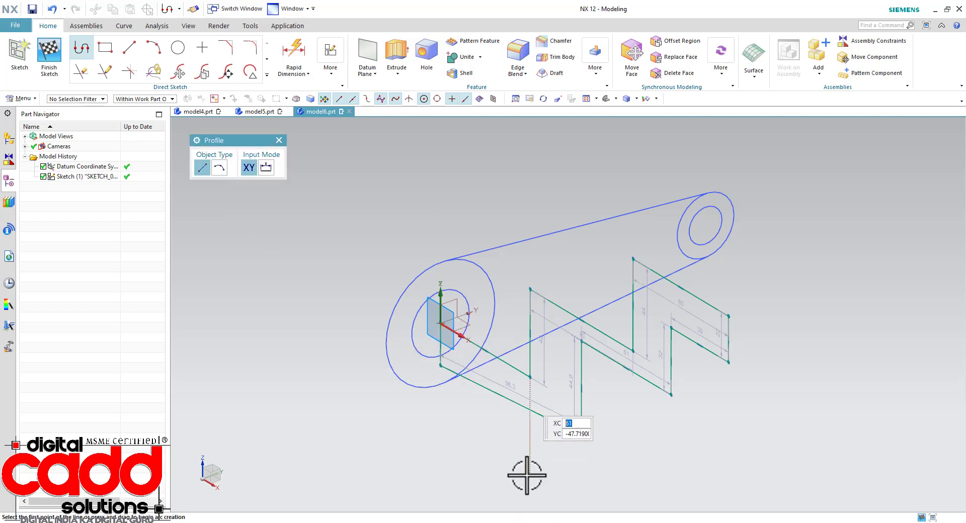
Constrain the sloping bottom line of the stepped profile to be horizontal and finish the sketch.
key(Escape)
scroll(544, 431, up, 1)
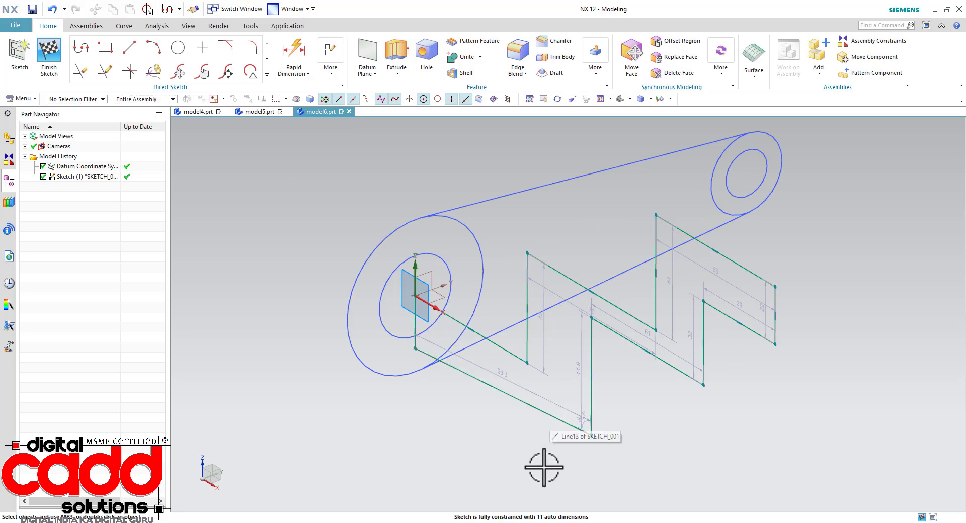
mouse_move(604, 443)
middle_down()
mouse_move(629, 405)
mouse_move(673, 416)
mouse_move(664, 425)
middle_up()
right_click(529, 224)
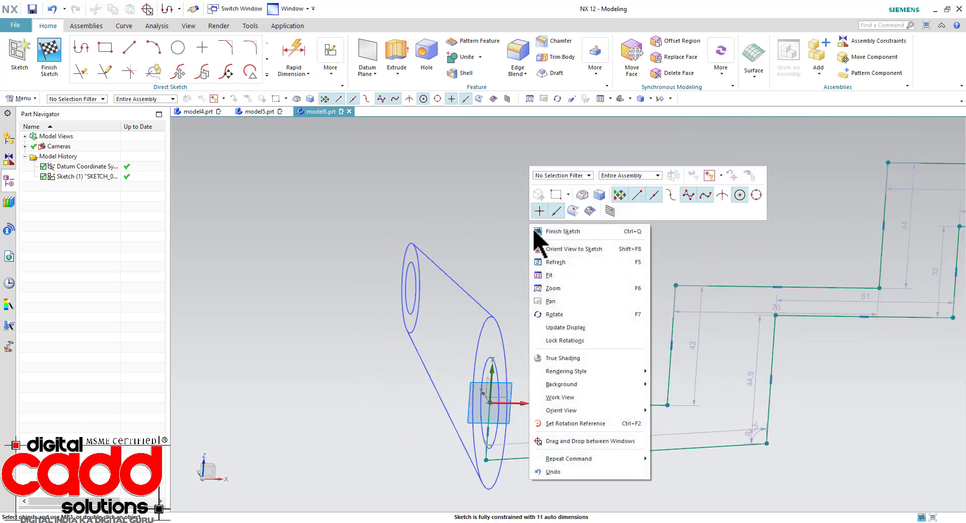
click(558, 252)
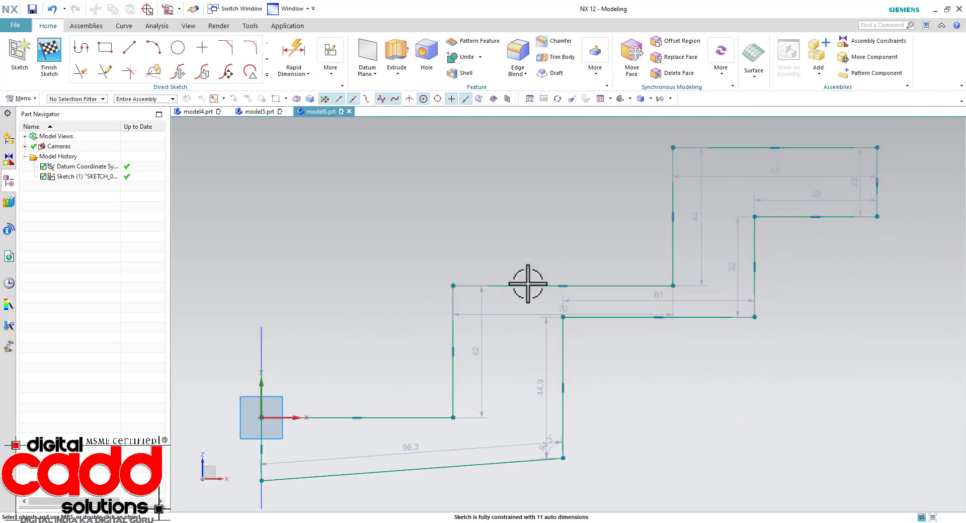
scroll(528, 285, down, 2)
scroll(462, 422, up, 2)
click(468, 391)
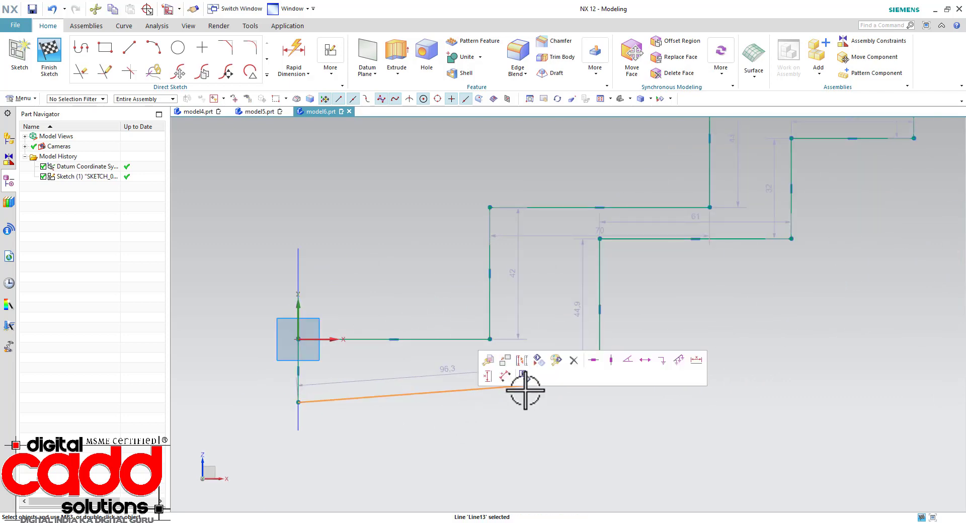
click(592, 360)
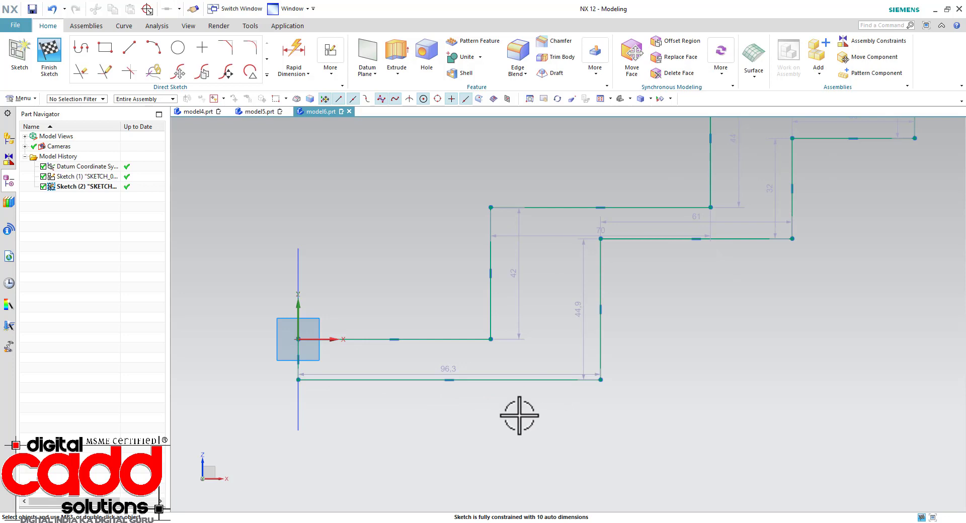
scroll(500, 386, down, 2)
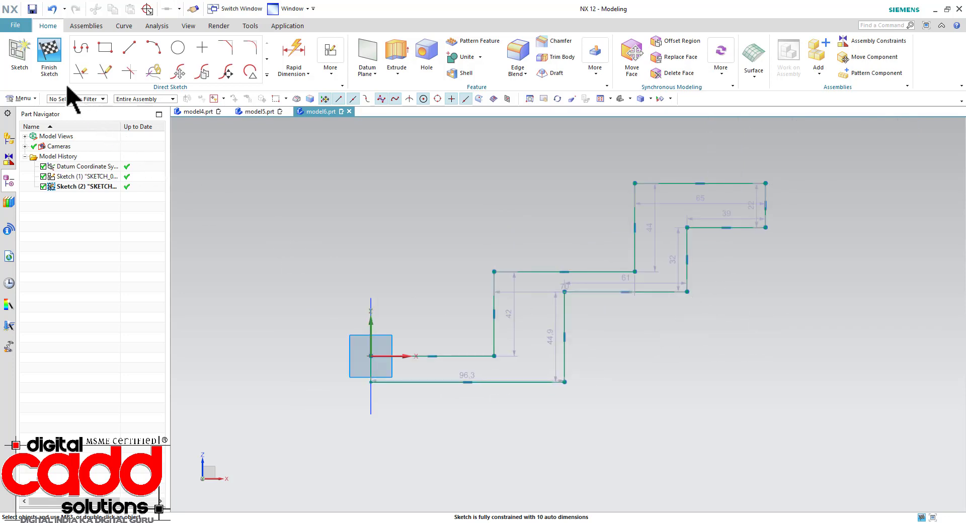
click(49, 59)
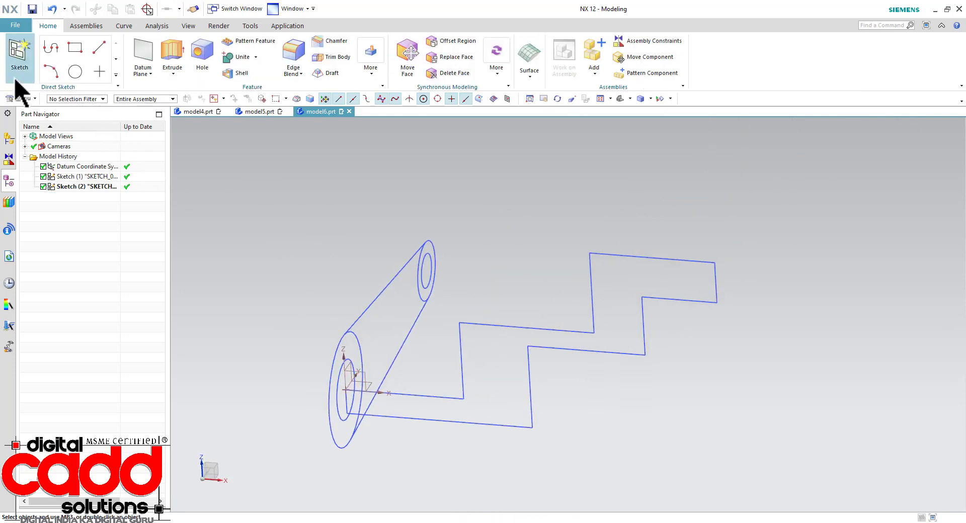
Extrude the ring regions at both ends of the link outline together by 45 mm in the reversed direction.
mouse_move(446, 255)
middle_down()
mouse_move(543, 312)
mouse_move(510, 320)
mouse_move(526, 355)
mouse_move(532, 331)
middle_up()
scroll(401, 274, up, 1)
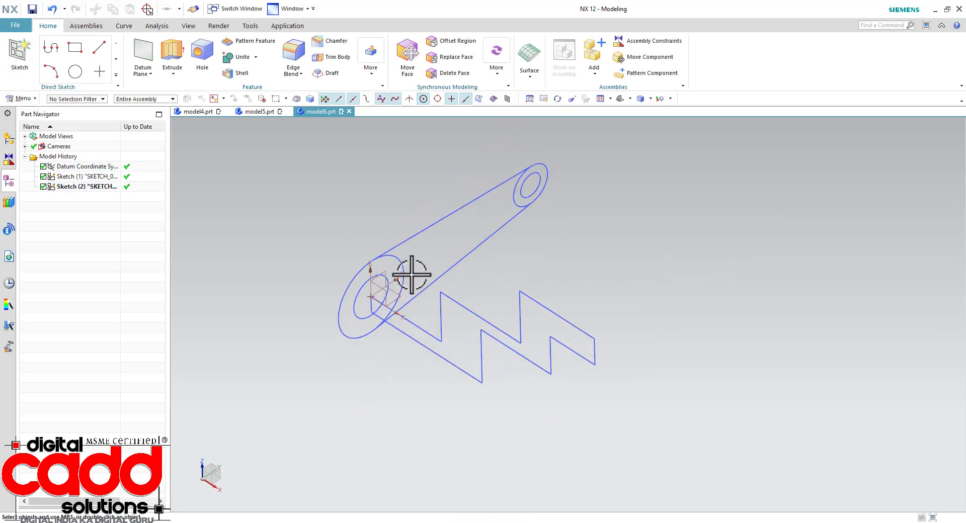
click(173, 53)
click(391, 261)
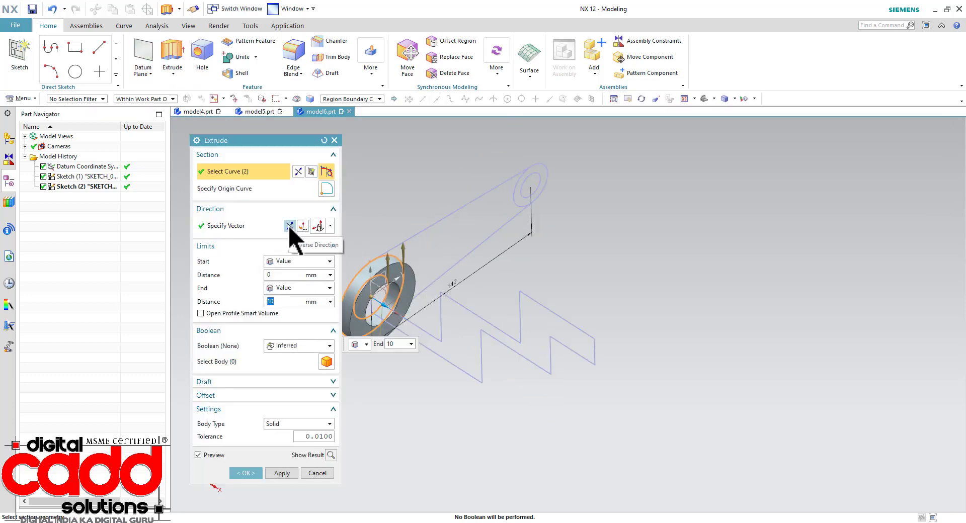
click(289, 227)
scroll(710, 322, down, 3)
scroll(562, 325, up, 3)
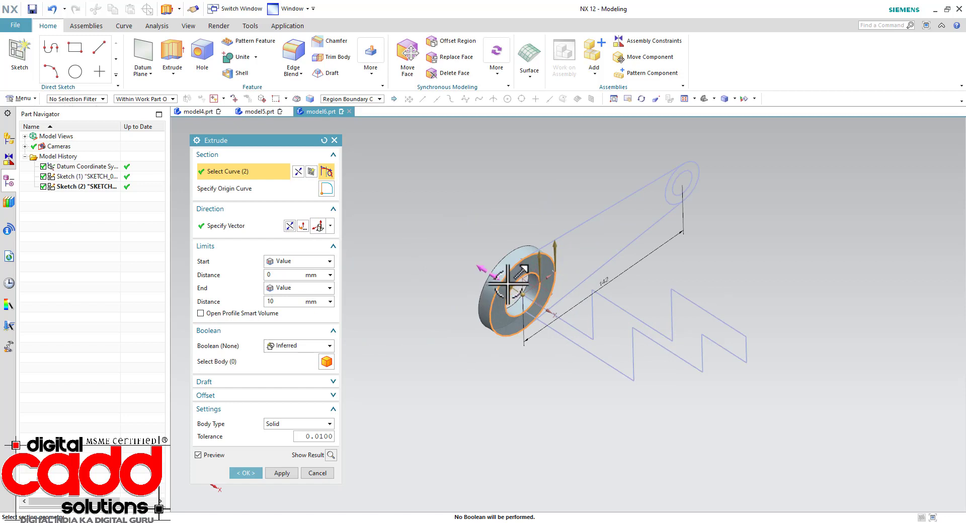
drag(508, 285, 461, 259)
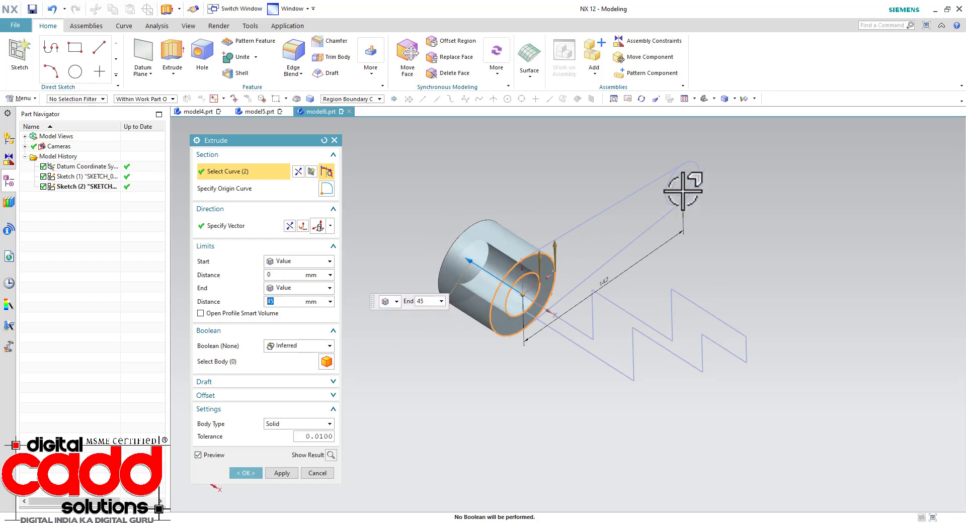
click(697, 166)
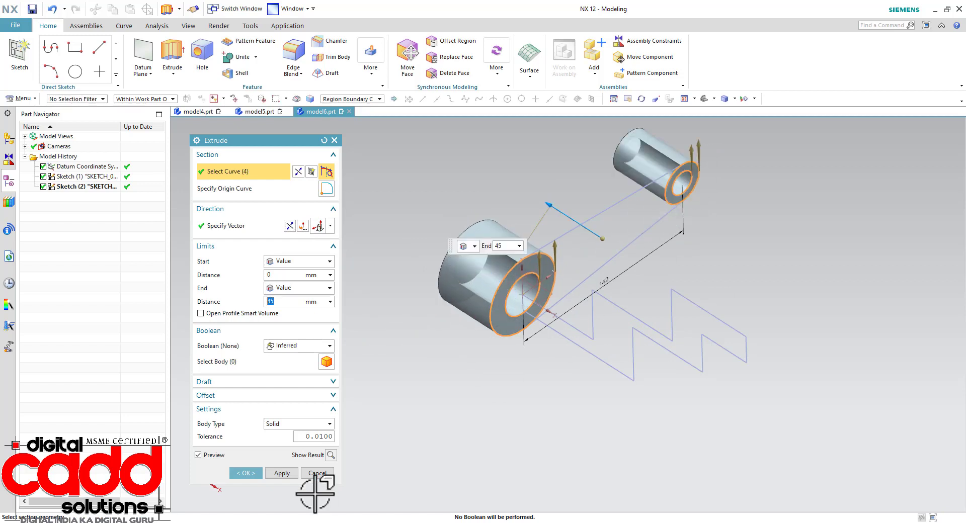
click(281, 474)
Extrude the link region between the two rings 19 mm toward the same side as the cylinders.
click(602, 258)
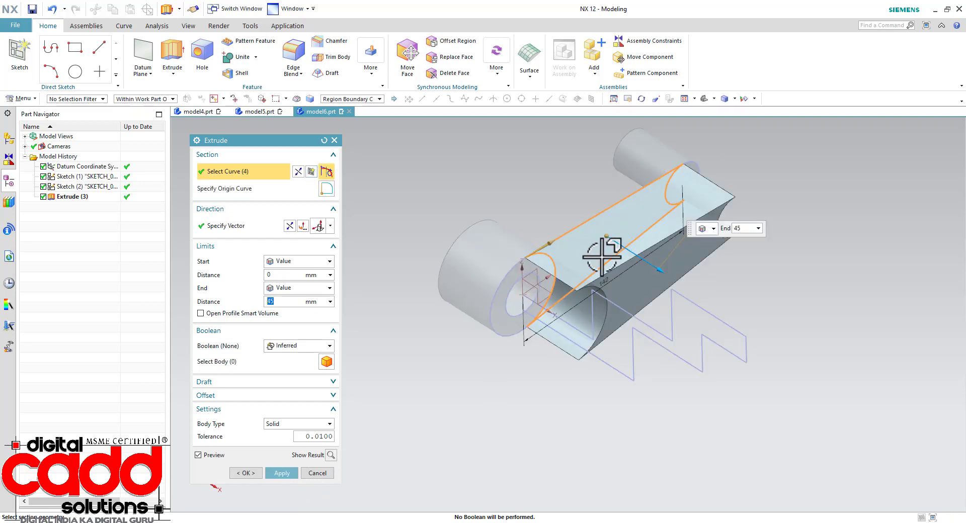
drag(654, 266, 587, 219)
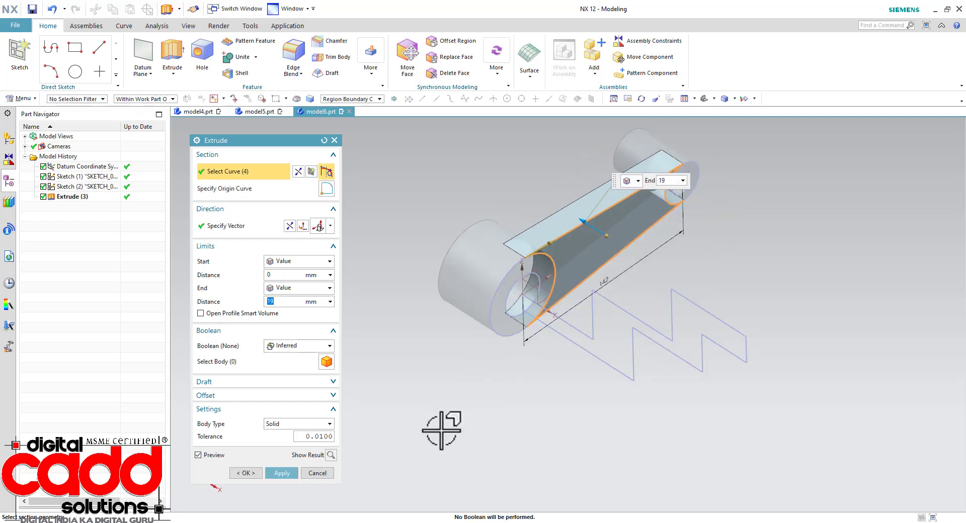
click(282, 473)
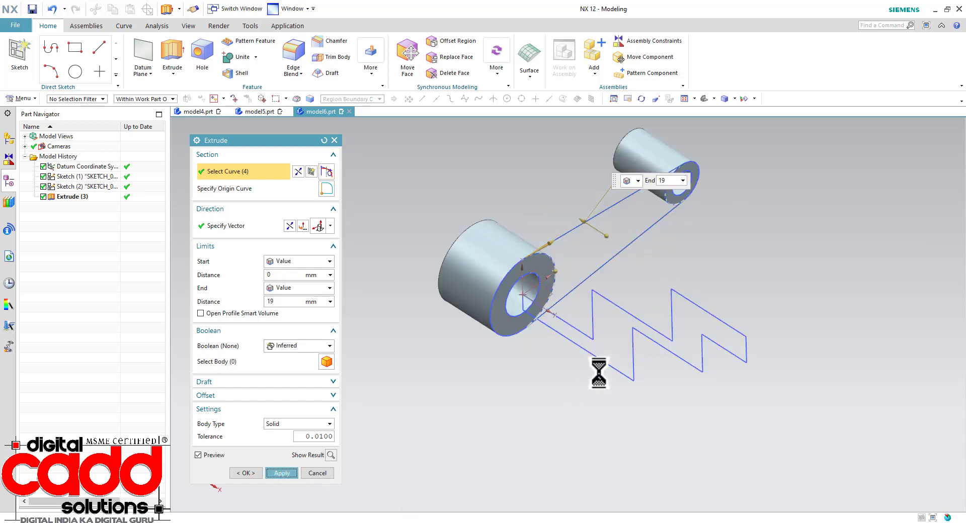
Extrude the closed stepped profile with a symmetric end limit of 19 mm.
click(617, 336)
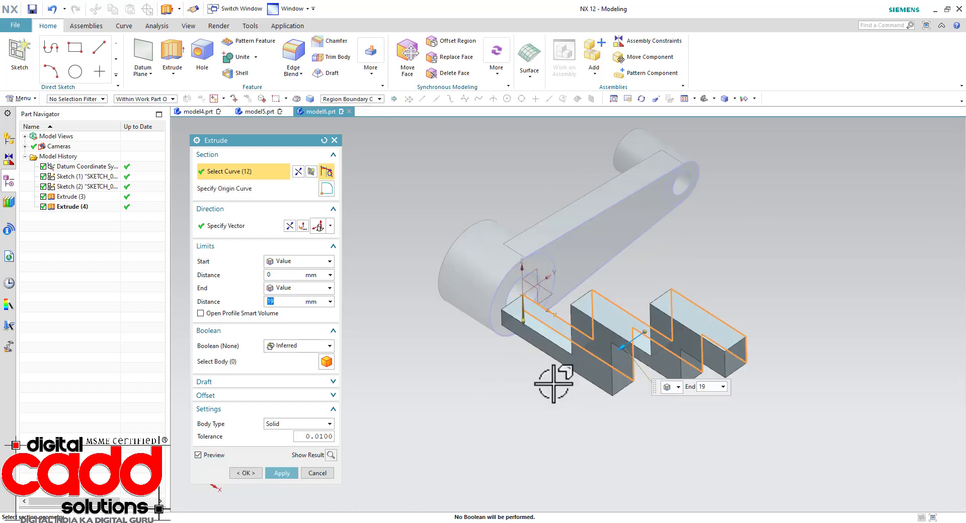
click(296, 289)
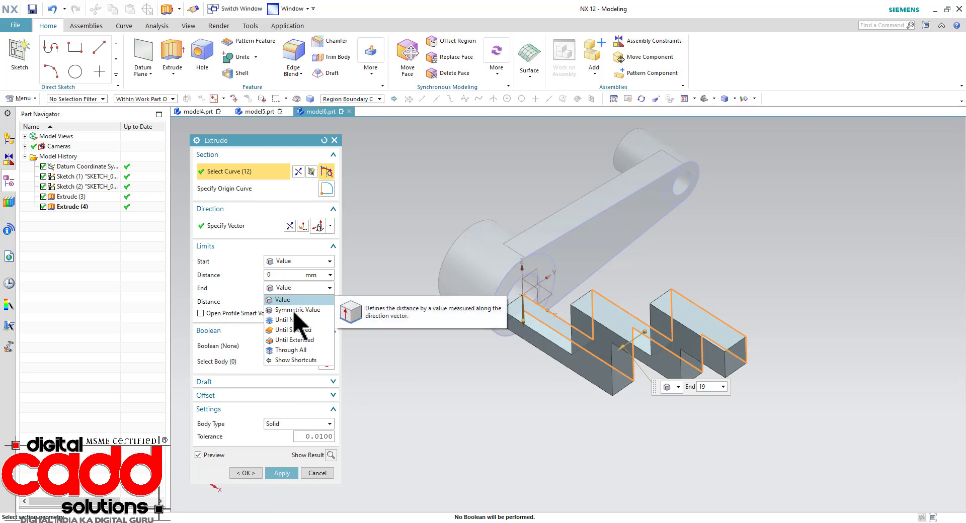
click(297, 310)
click(245, 447)
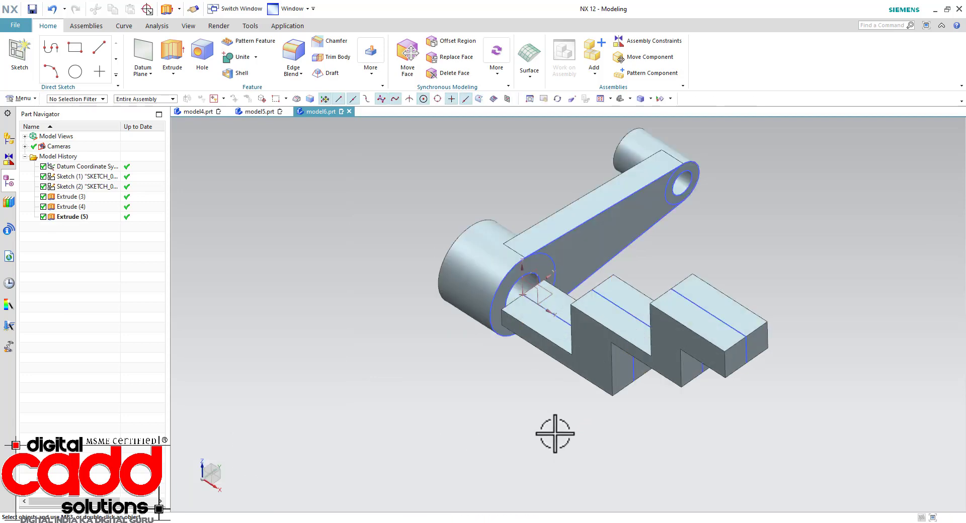
Hide the link sketch and the stepped profile sketch so that only the solid bodies are displayed.
mouse_move(552, 431)
middle_down()
mouse_move(623, 403)
mouse_move(558, 427)
middle_up()
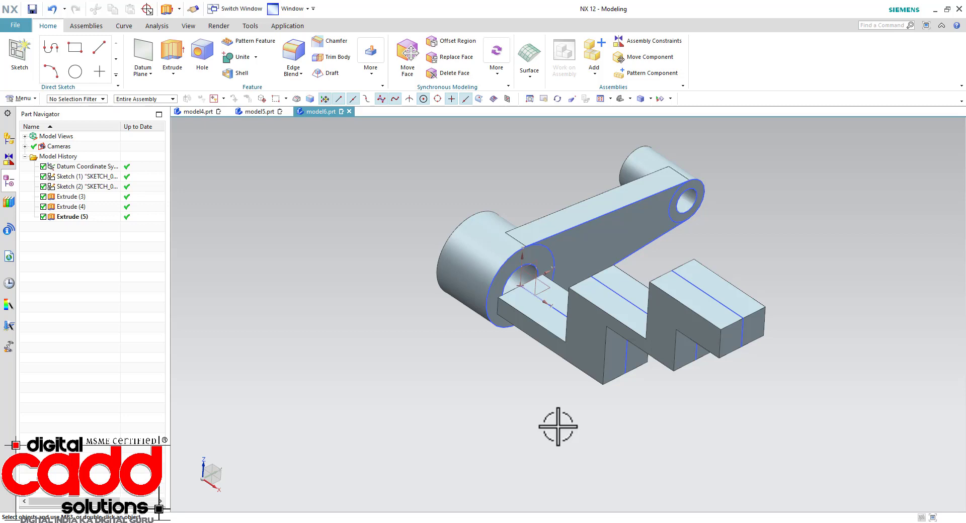
mouse_move(554, 391)
middle_down()
mouse_move(647, 388)
mouse_move(549, 394)
mouse_move(528, 301)
mouse_move(537, 381)
mouse_move(549, 386)
middle_up()
scroll(506, 355, down, 3)
scroll(621, 323, up, 3)
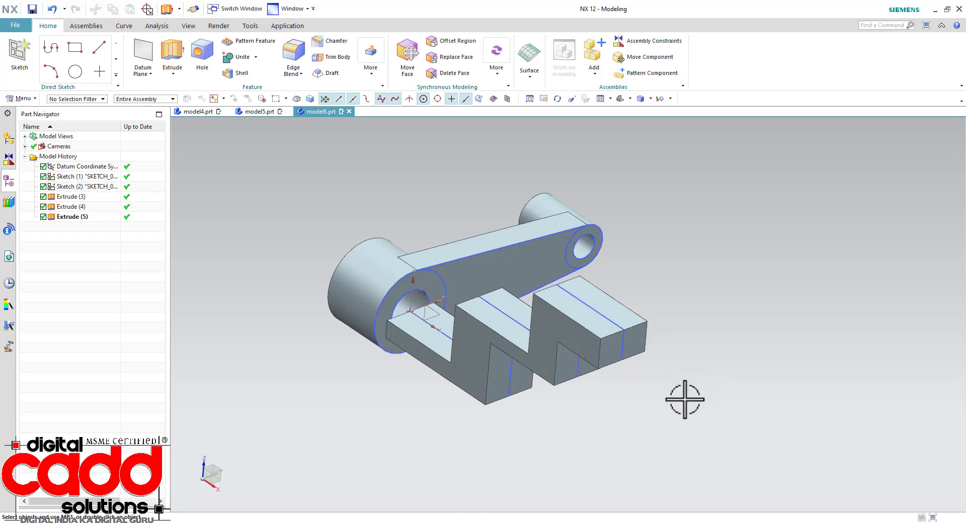
click(604, 229)
click(612, 319)
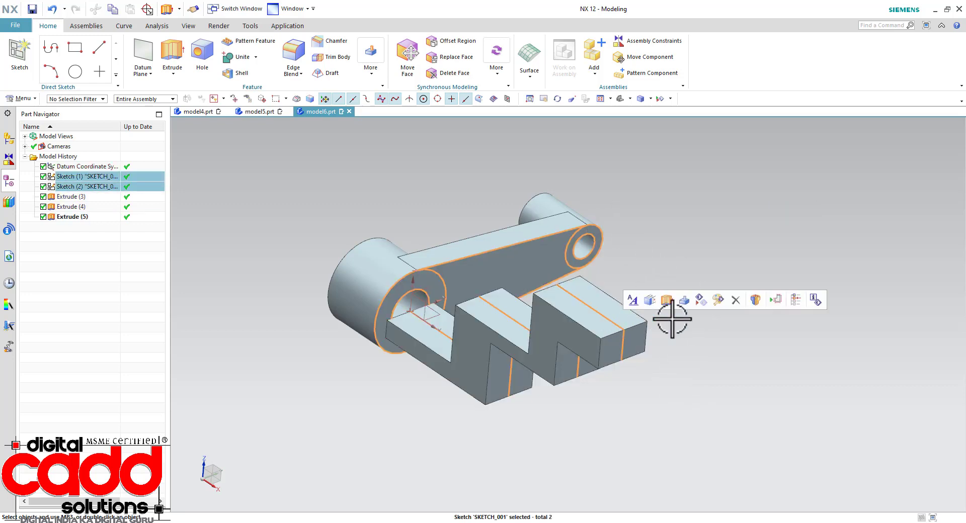
click(699, 301)
mouse_move(688, 350)
middle_down()
mouse_move(692, 401)
mouse_move(685, 336)
mouse_move(685, 347)
middle_up()
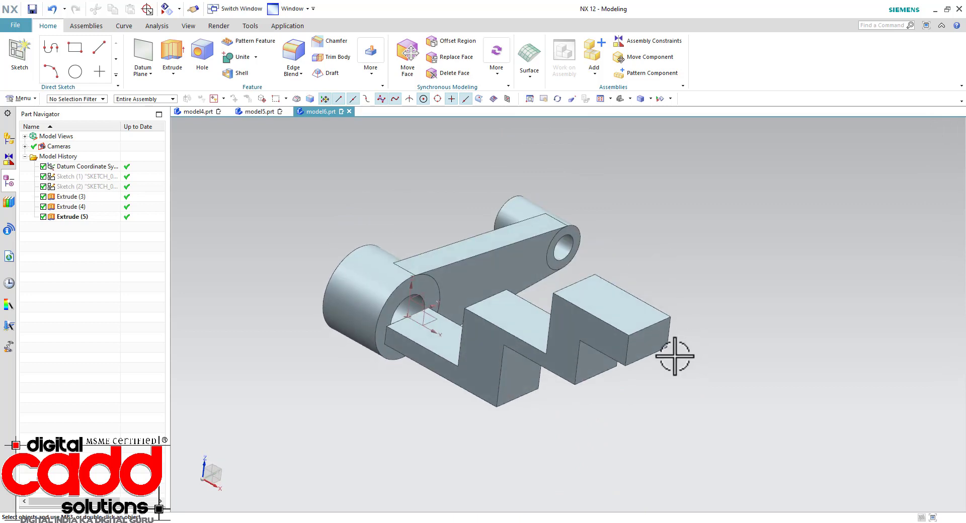
middle_drag(456, 398, 726, 393)
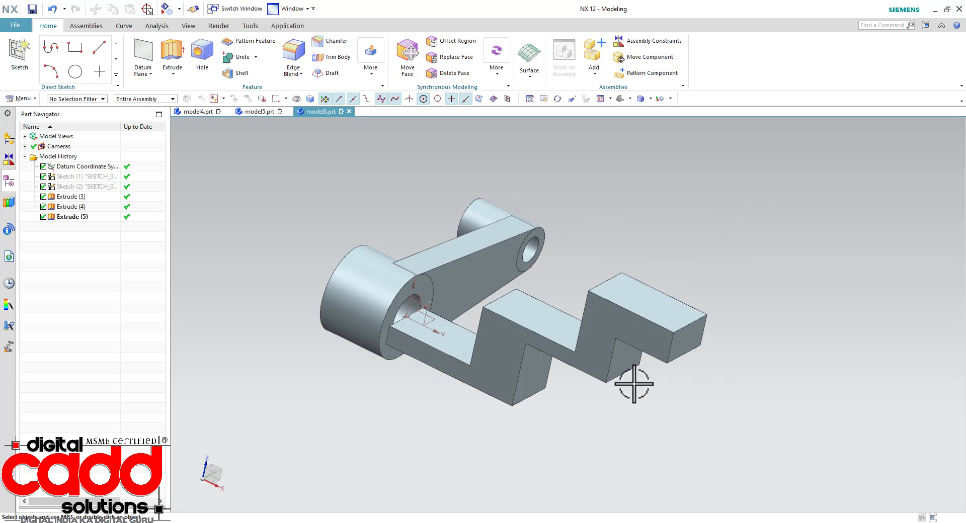
middle_drag(633, 383, 634, 413)
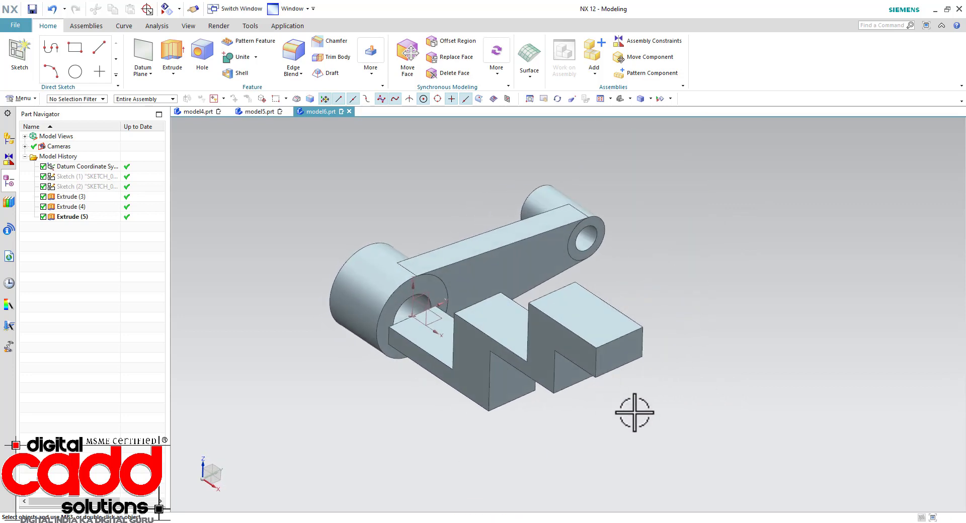